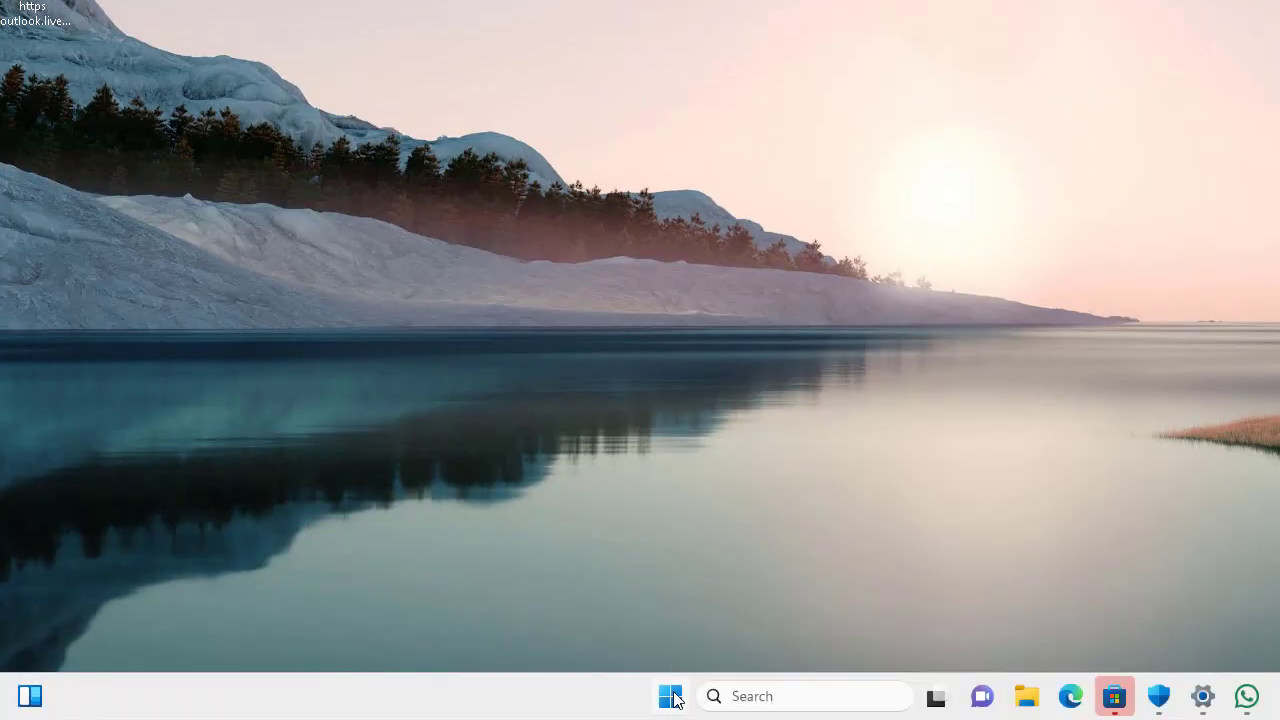
Open Settings from the Start button's right-click menu and go to the Accessibility page.
right_click(672, 698)
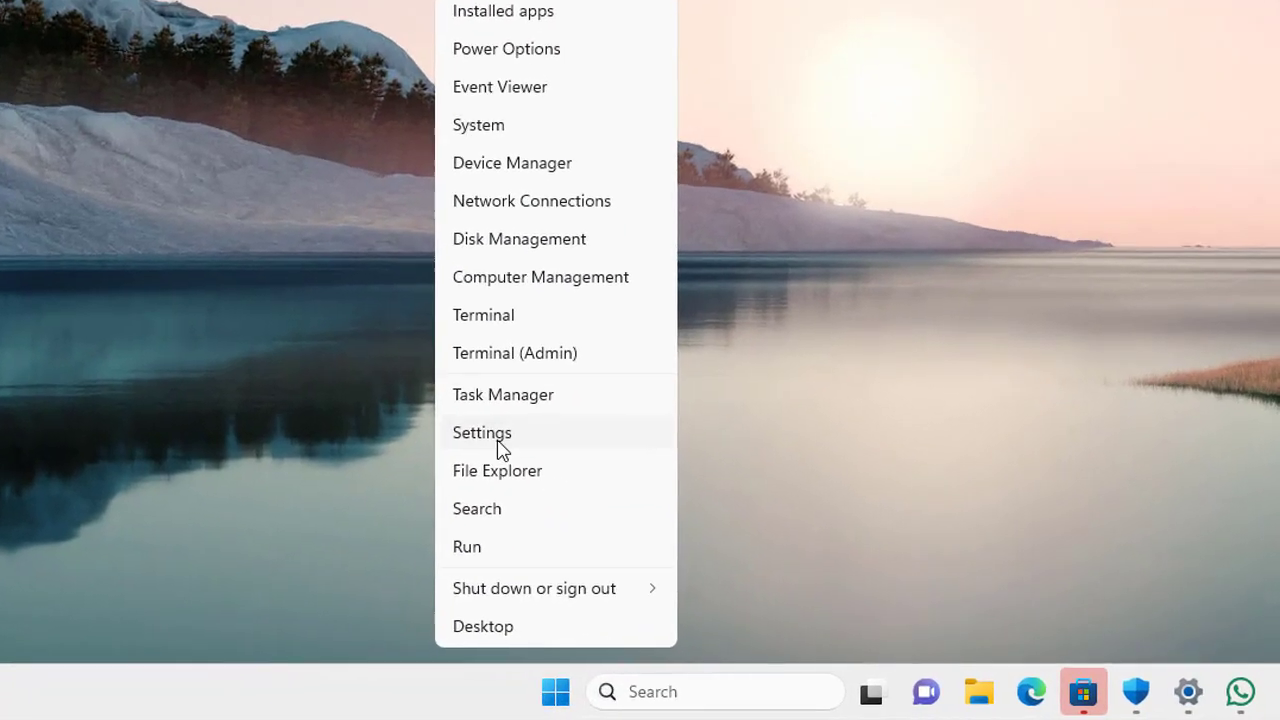
click(608, 478)
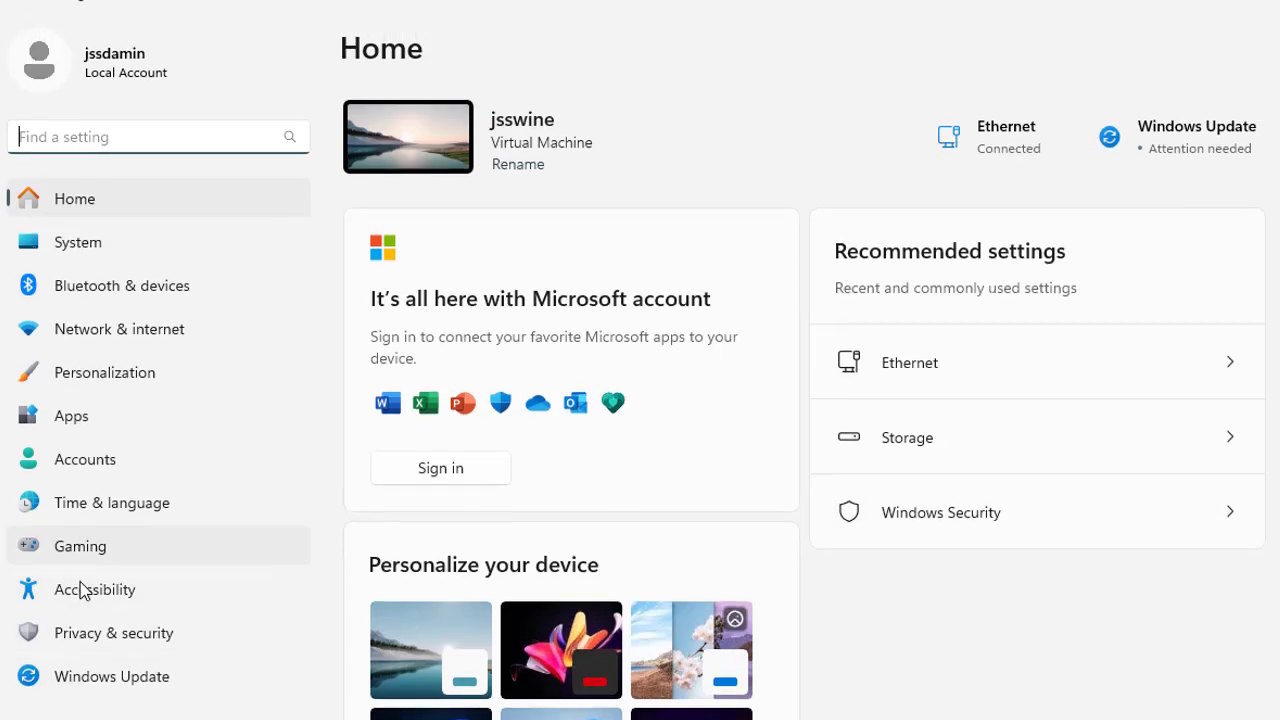
click(86, 594)
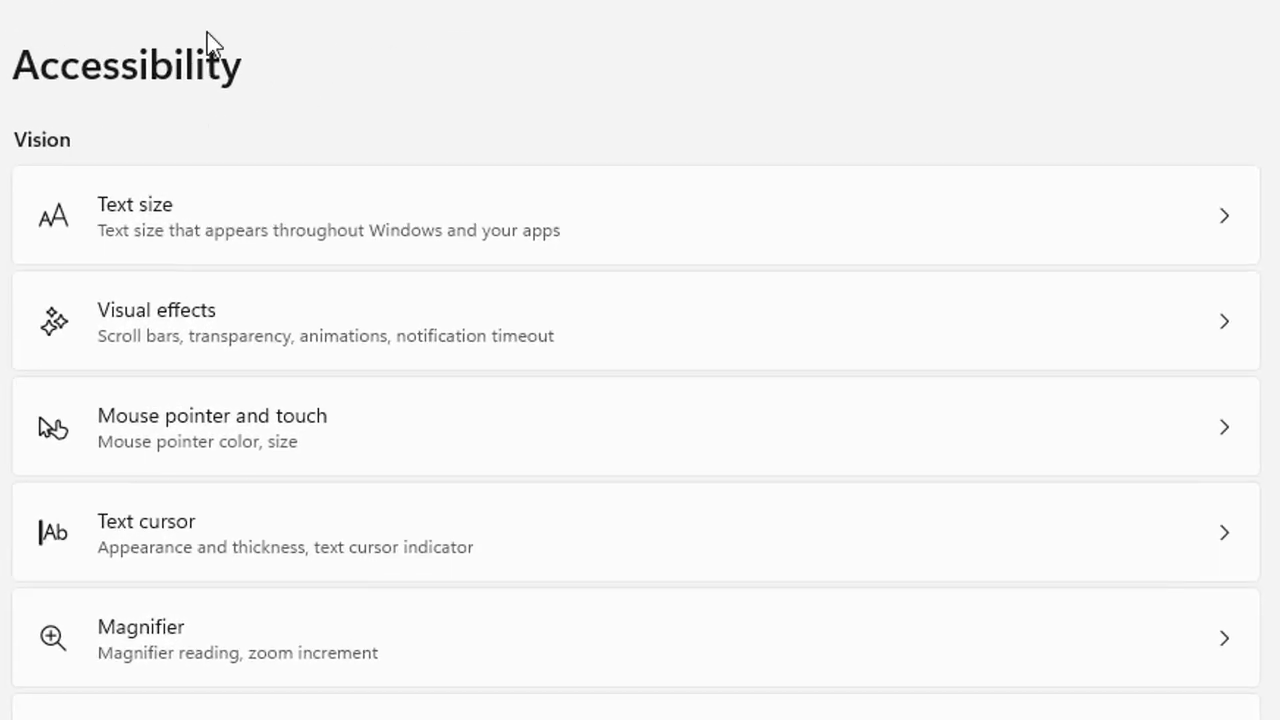
Apply a larger system text size, then move the slider back to smallest and apply.
click(500, 220)
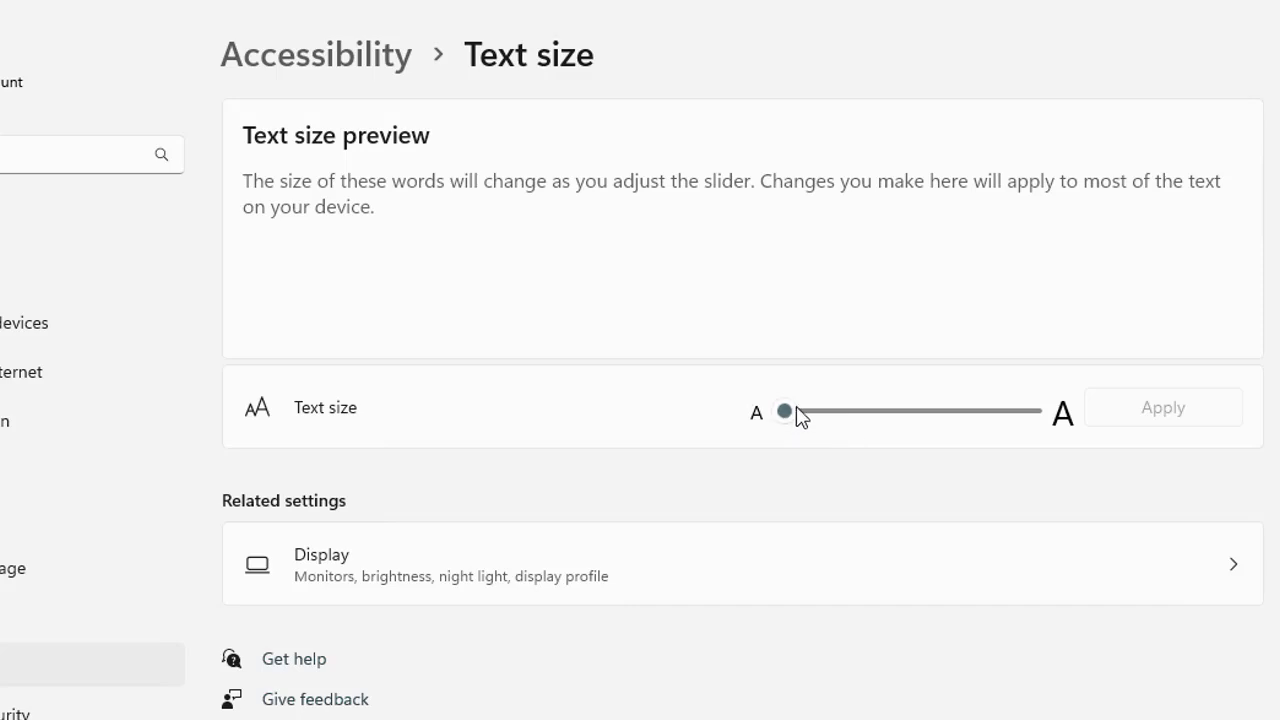
mouse_move(800, 416)
click(846, 417)
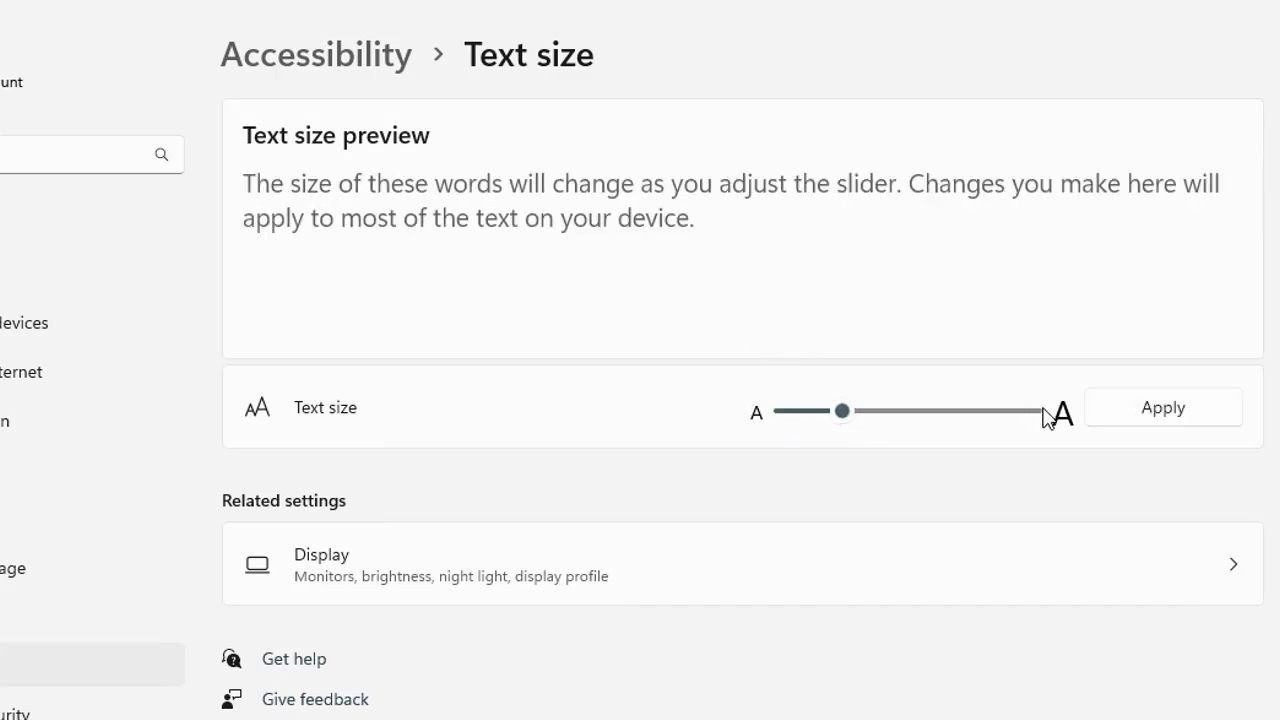
click(1160, 412)
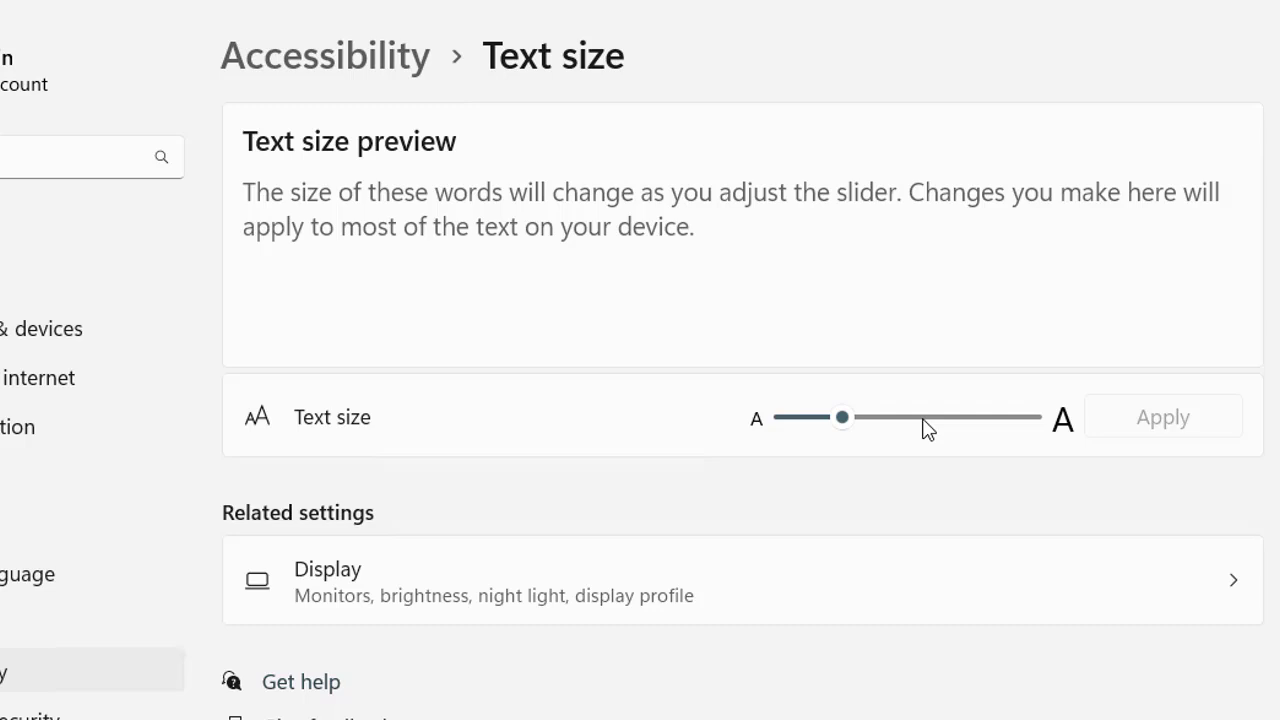
click(782, 419)
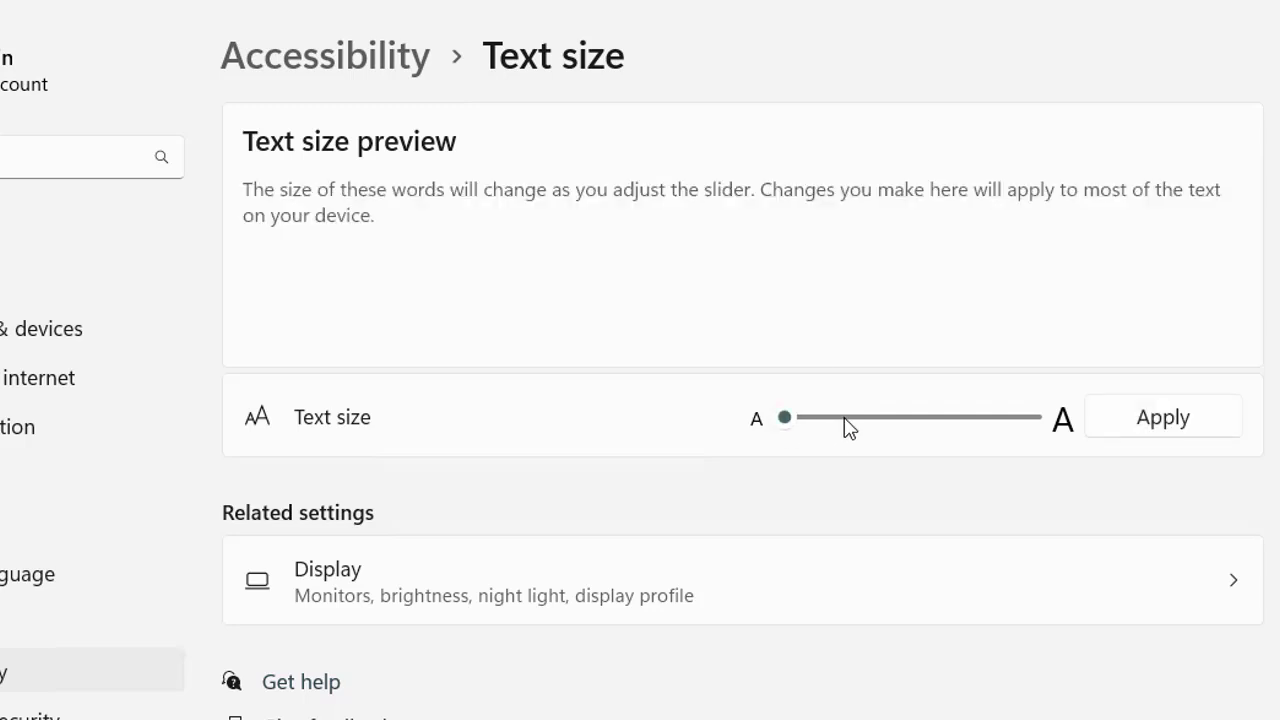
click(1135, 435)
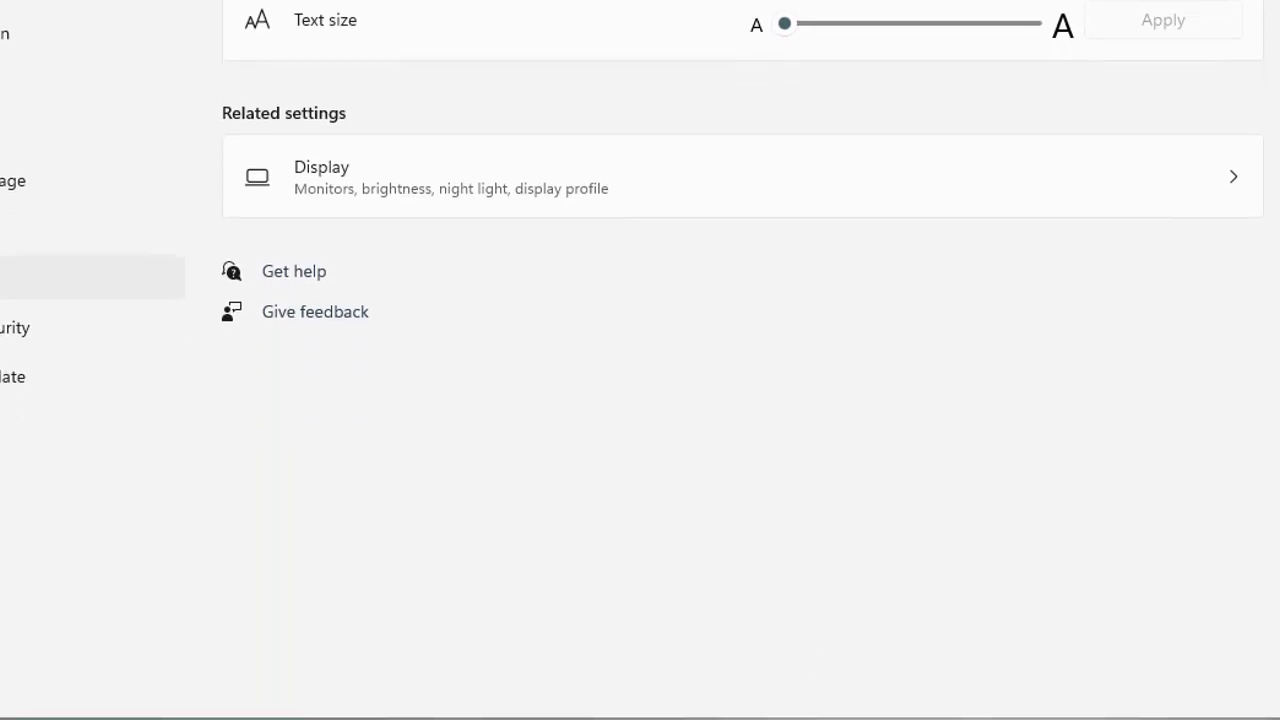
Search the Start menu for 'mag' and launch the Magnifier app.
click(670, 697)
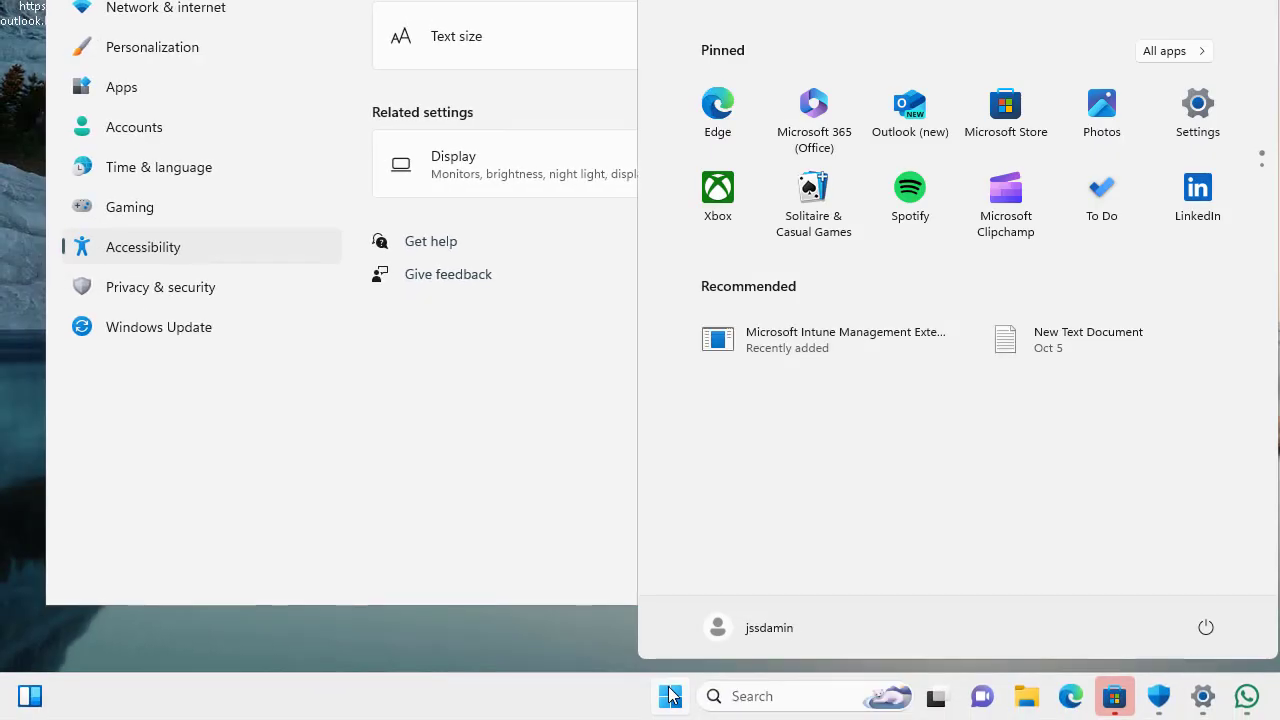
text(ma)
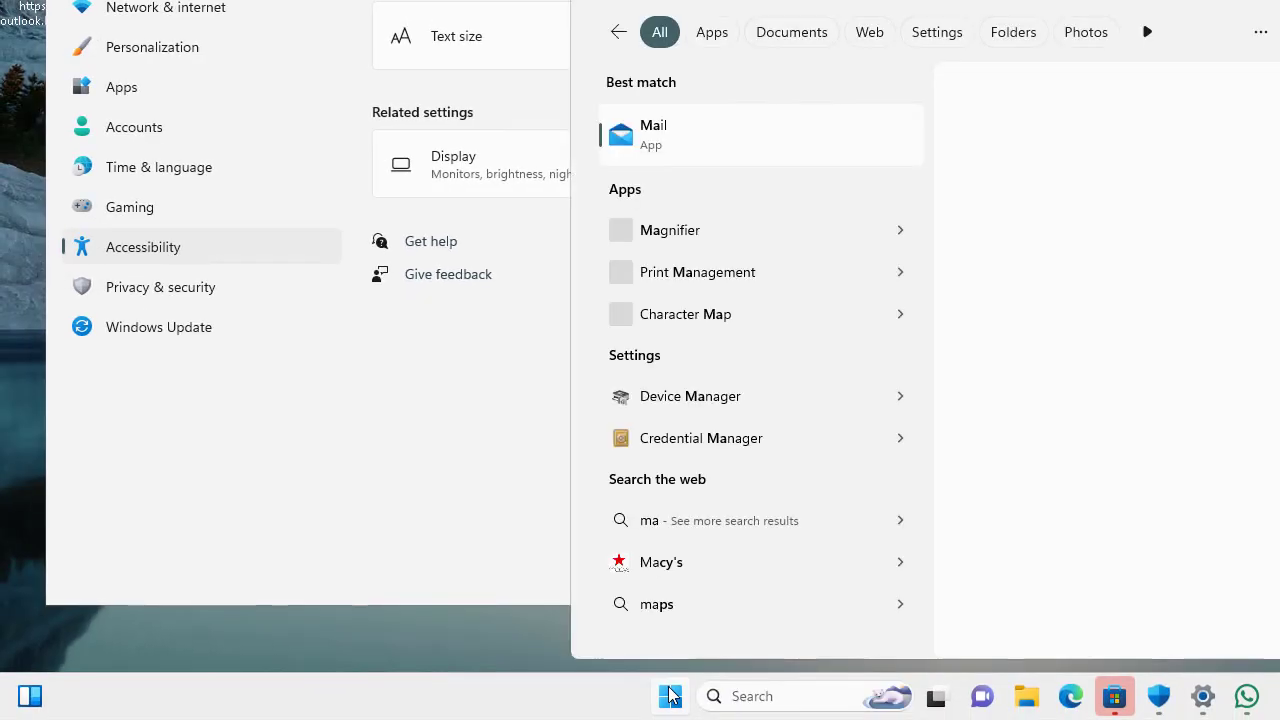
click(756, 696)
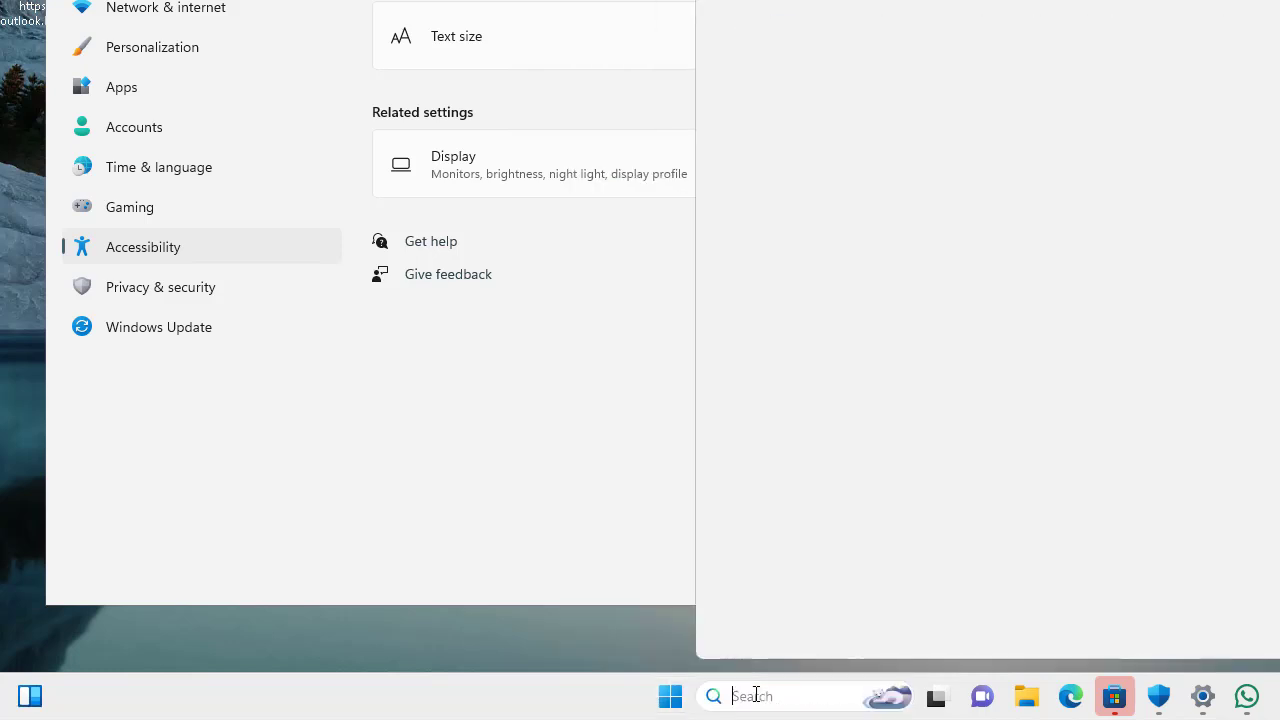
text(mag)
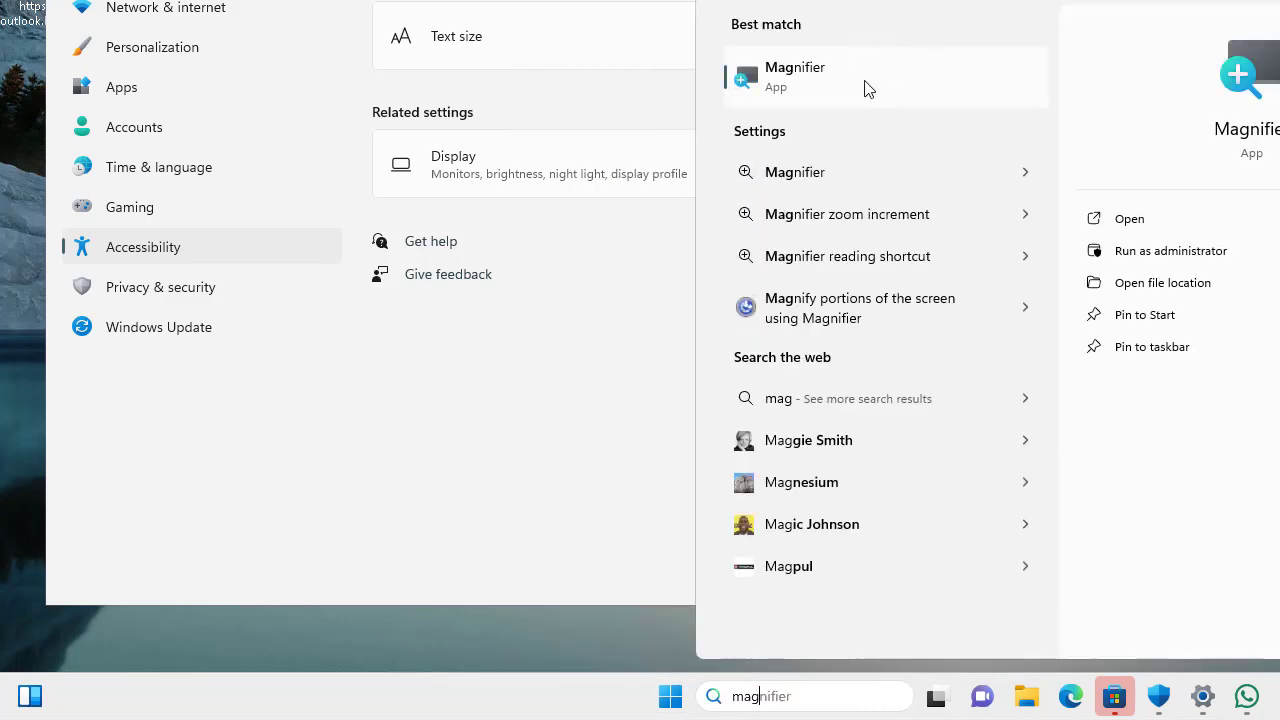
click(866, 89)
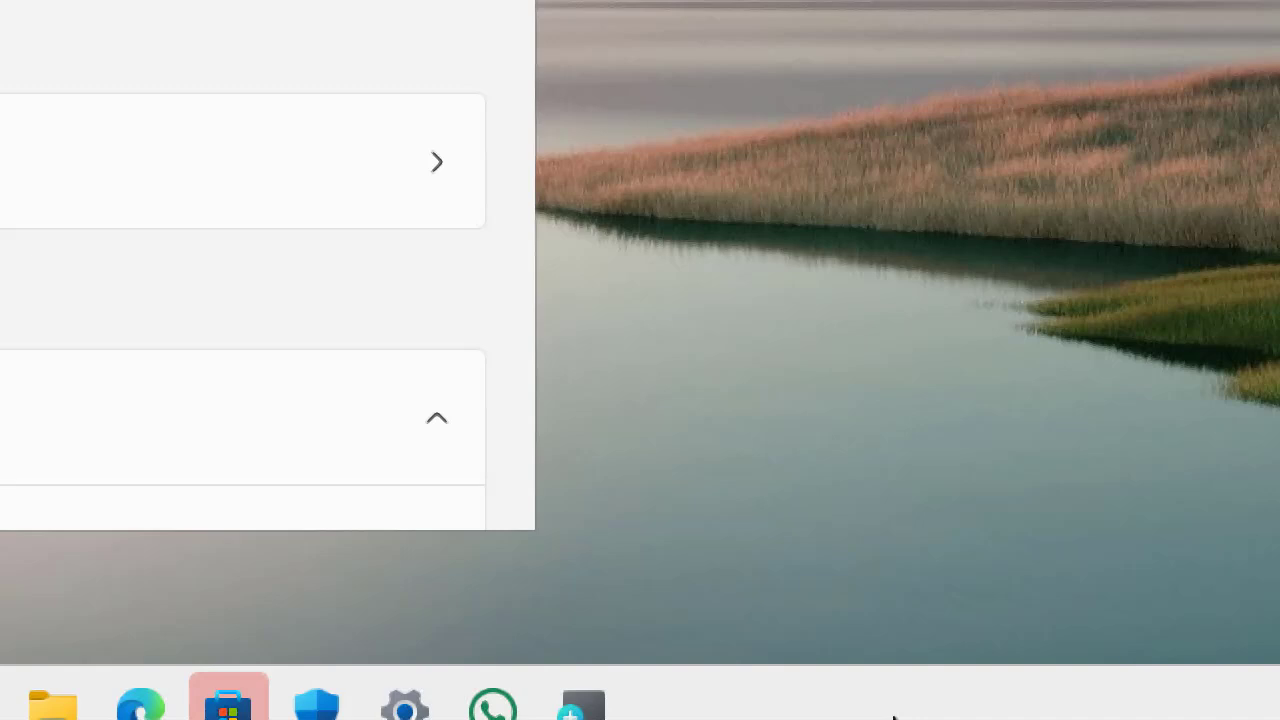
Collapse the expanded section on the Display settings page.
click(484, 463)
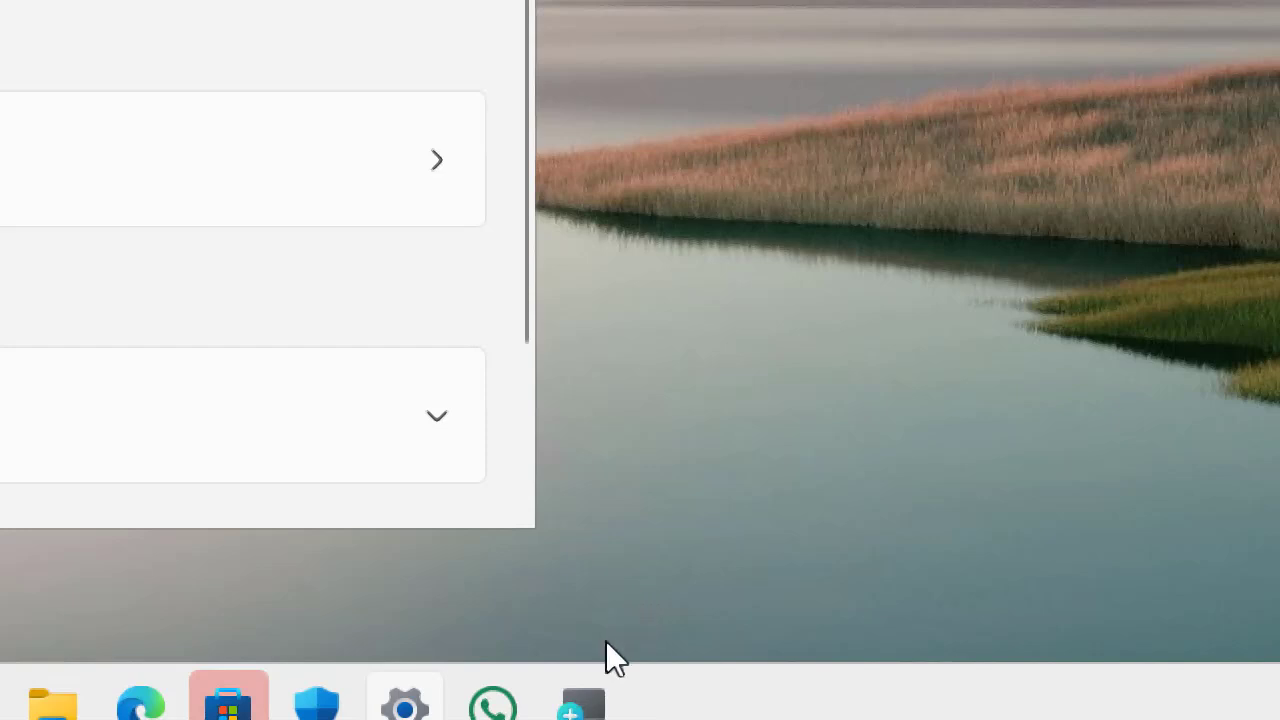
mouse_move(596, 688)
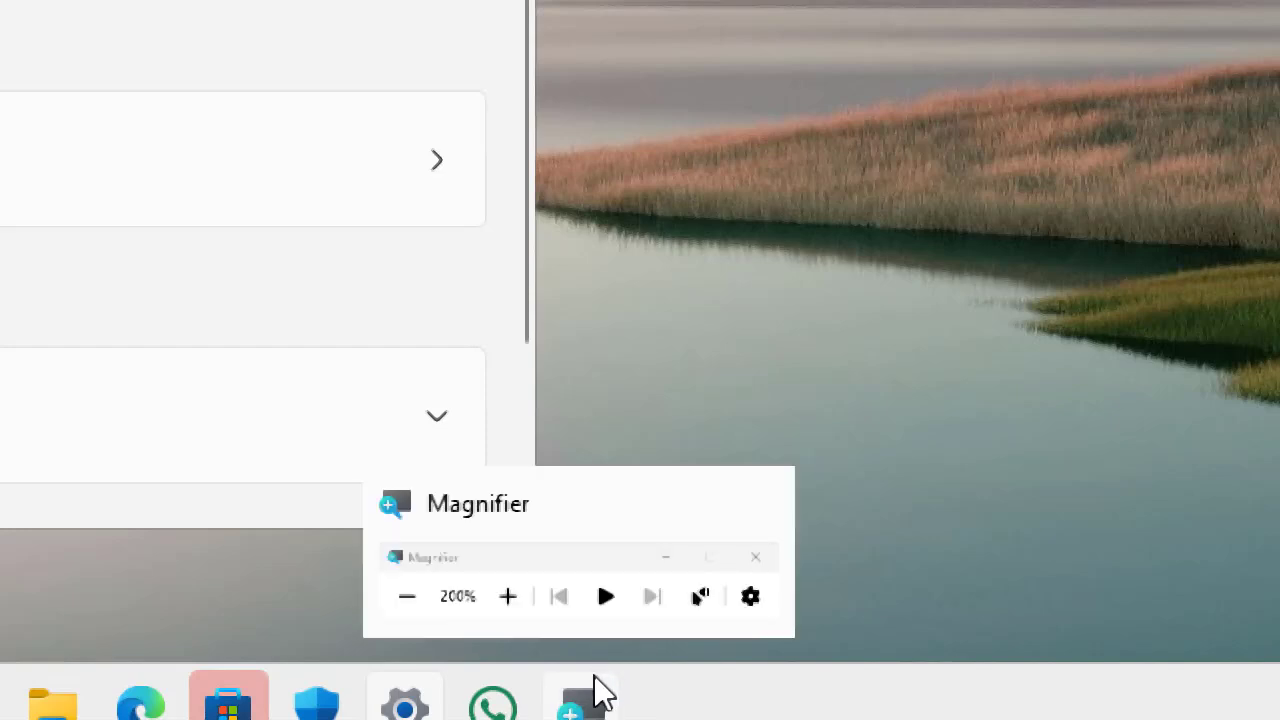
mouse_move(569, 649)
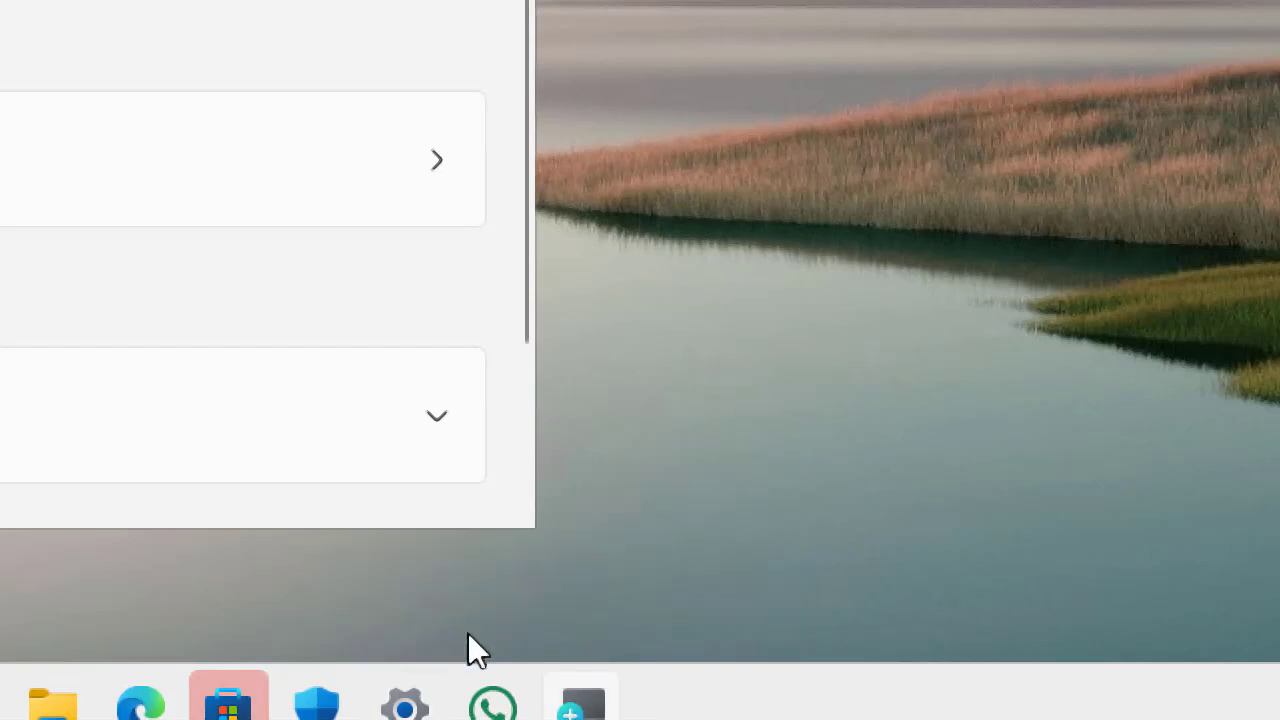
mouse_move(557, 694)
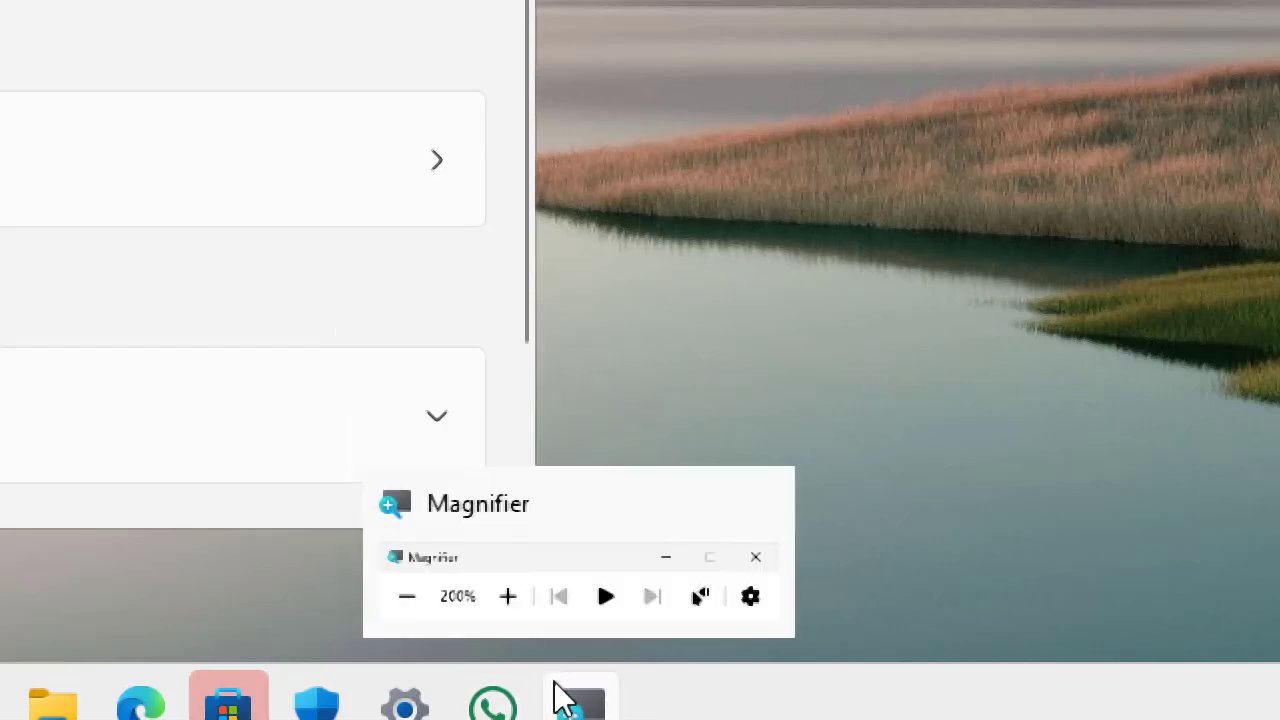
Close Magnifier, then return to the Accessibility page by way of Text size.
mouse_move(566, 640)
click(741, 503)
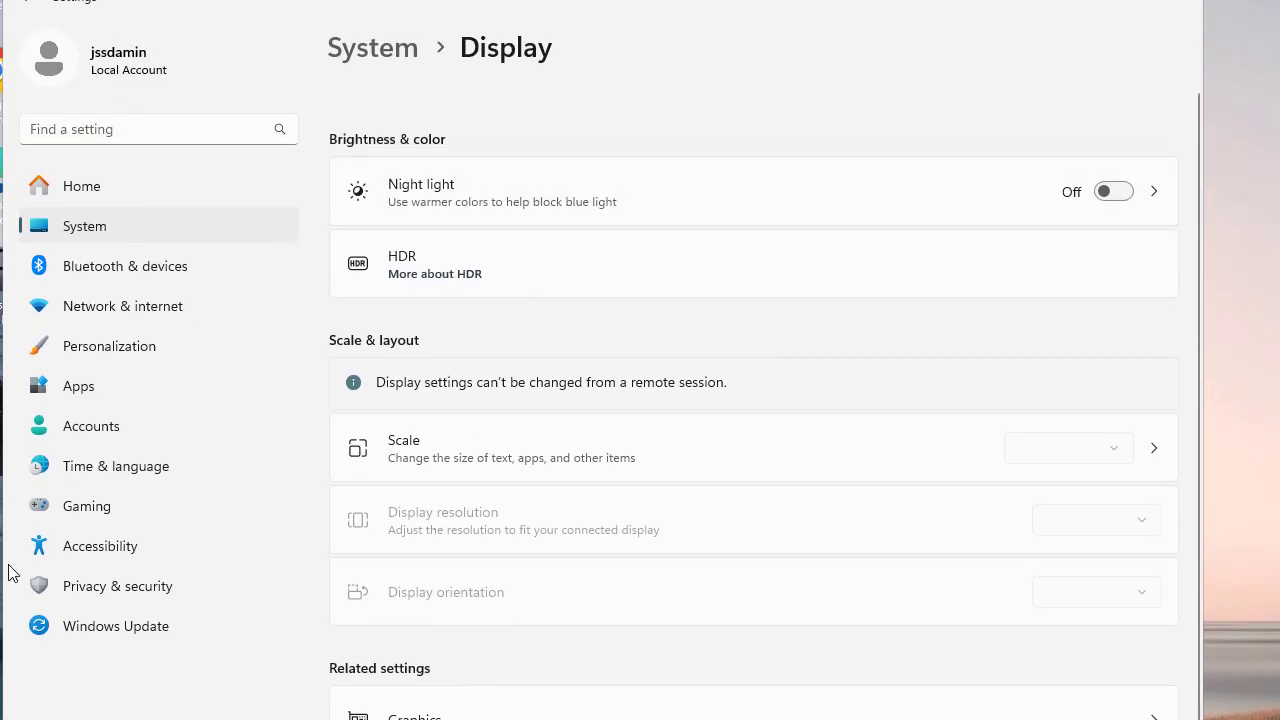
click(118, 556)
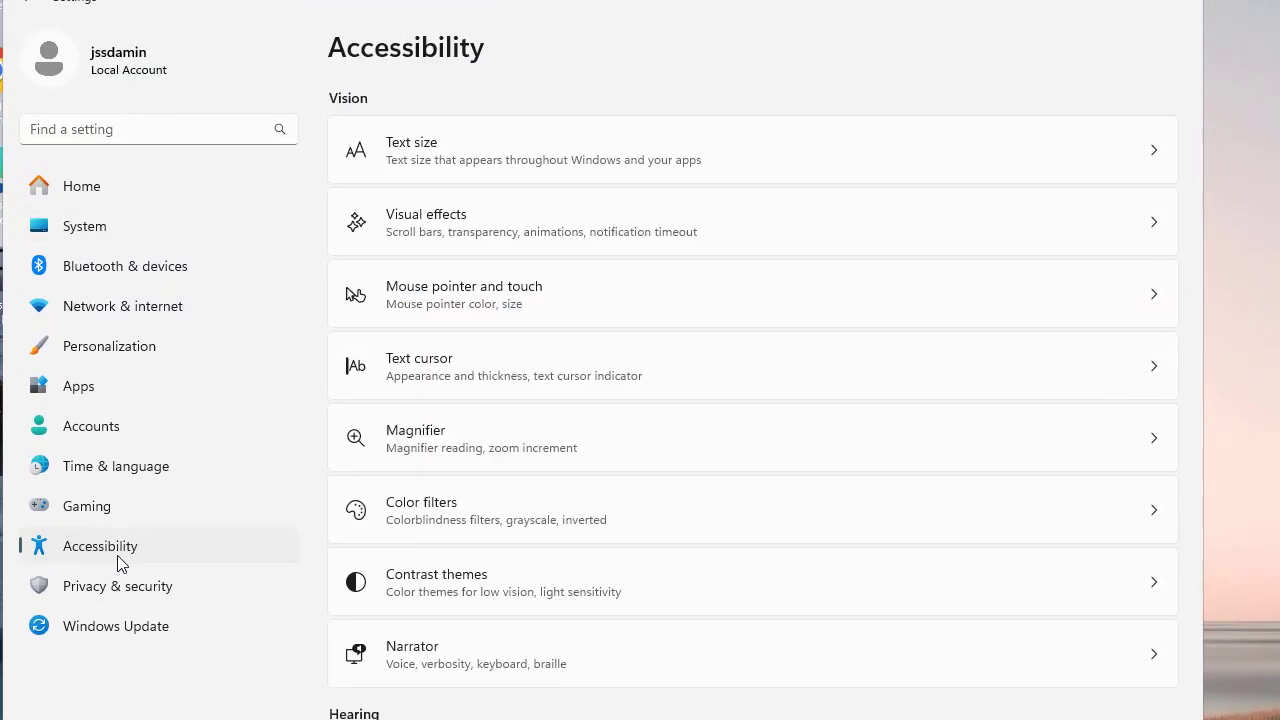
click(735, 153)
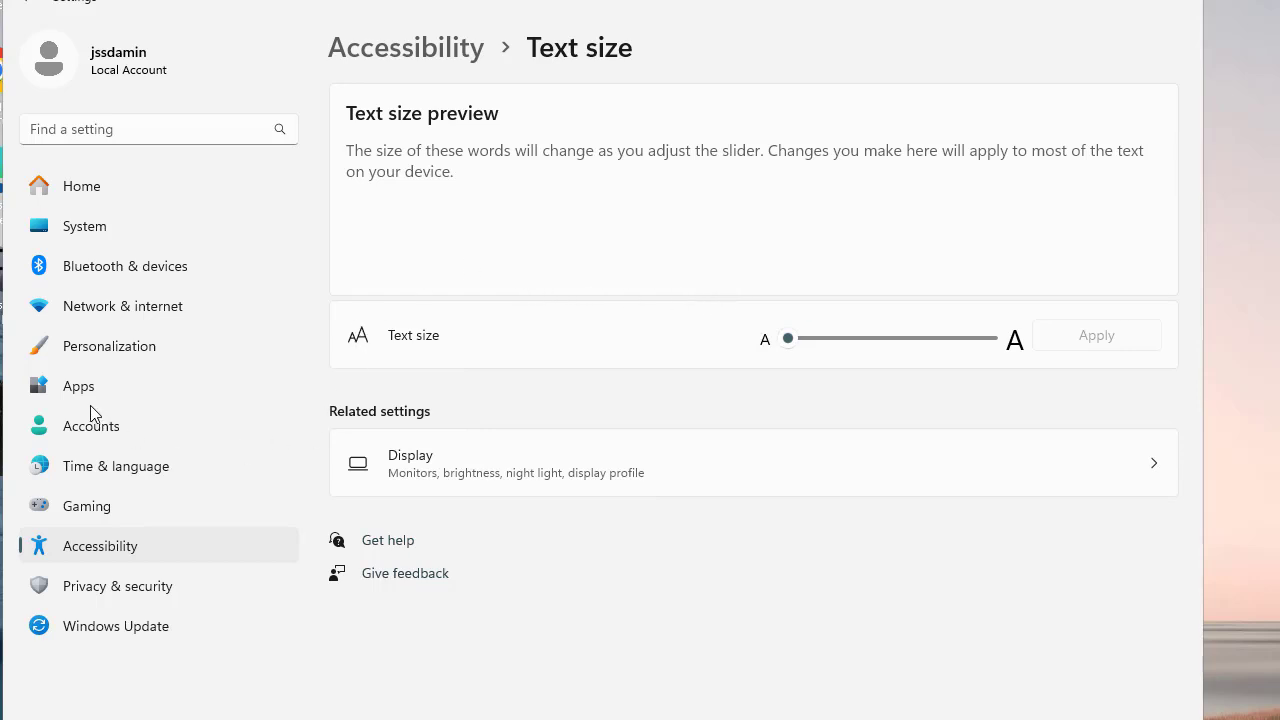
click(428, 63)
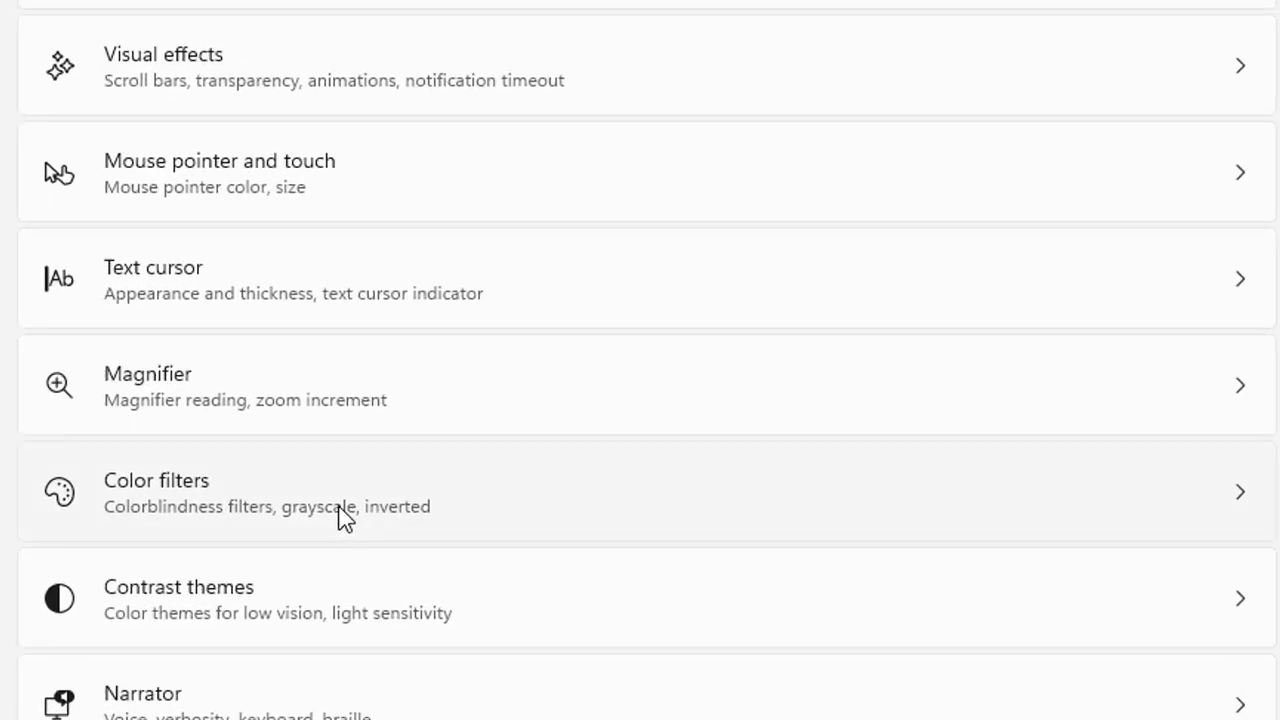
Turn on color filters with Red-green (green weak, deuteranopia) selected.
click(538, 537)
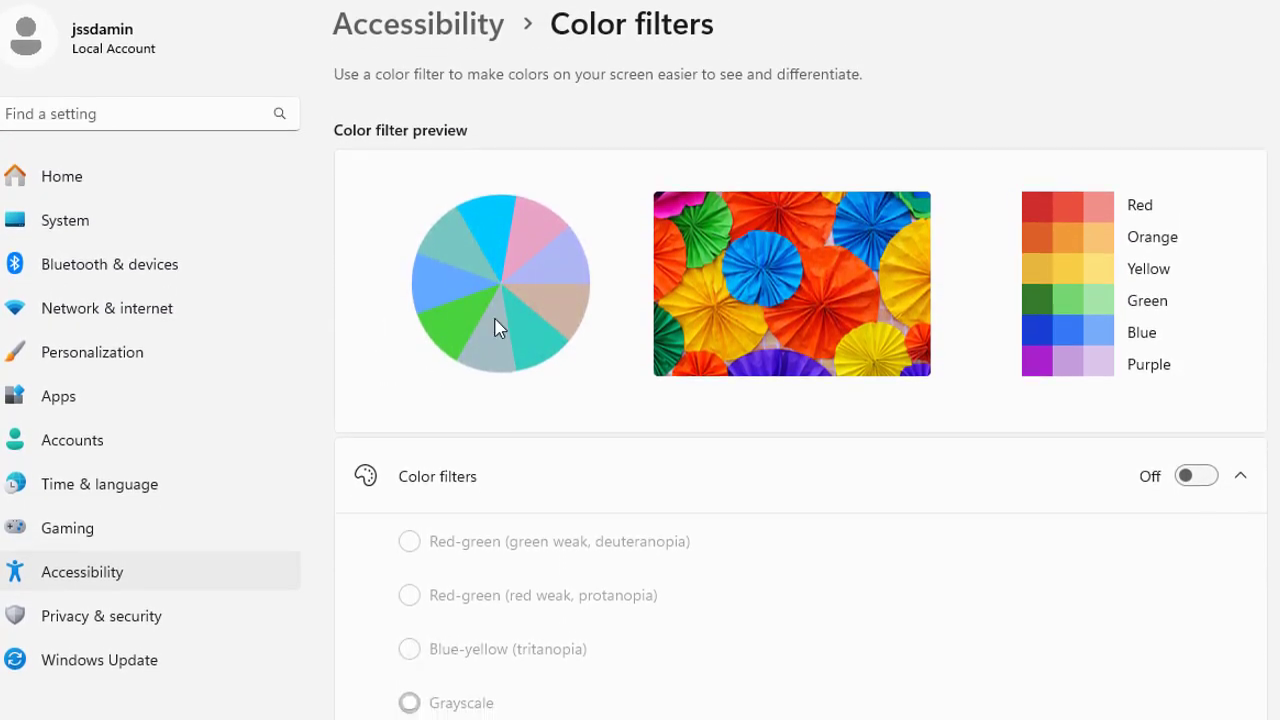
click(1200, 480)
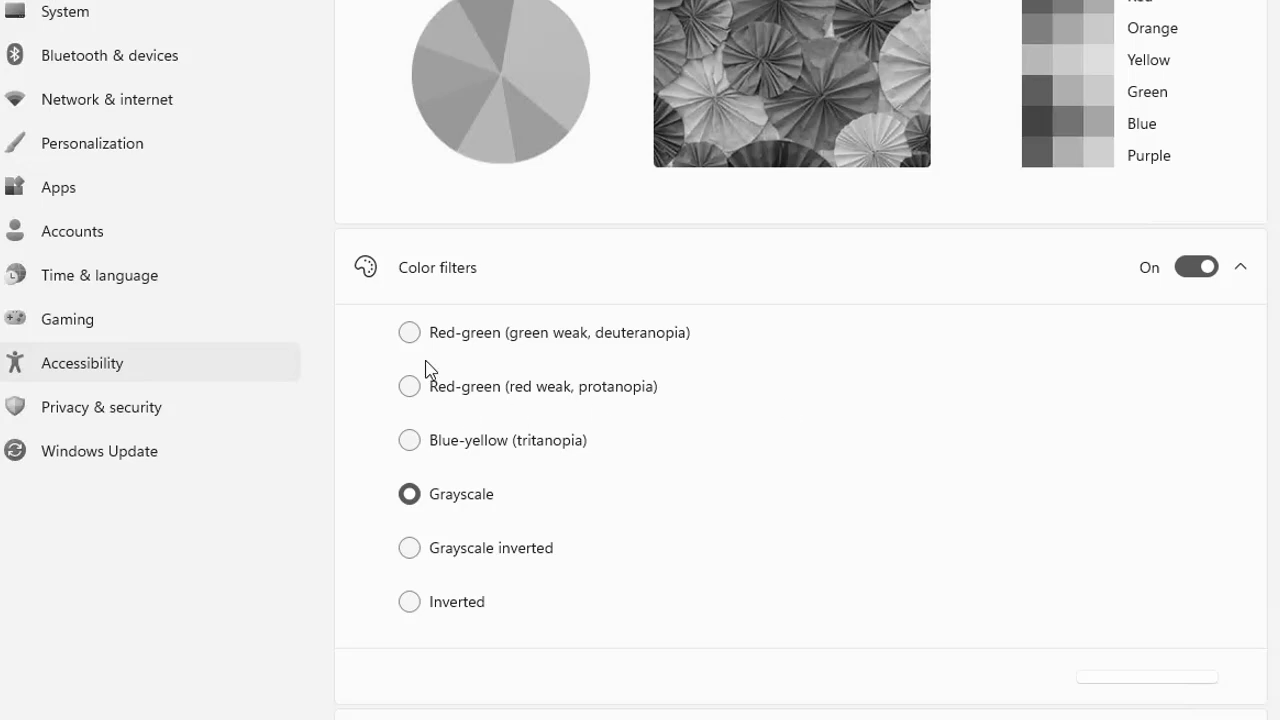
click(418, 337)
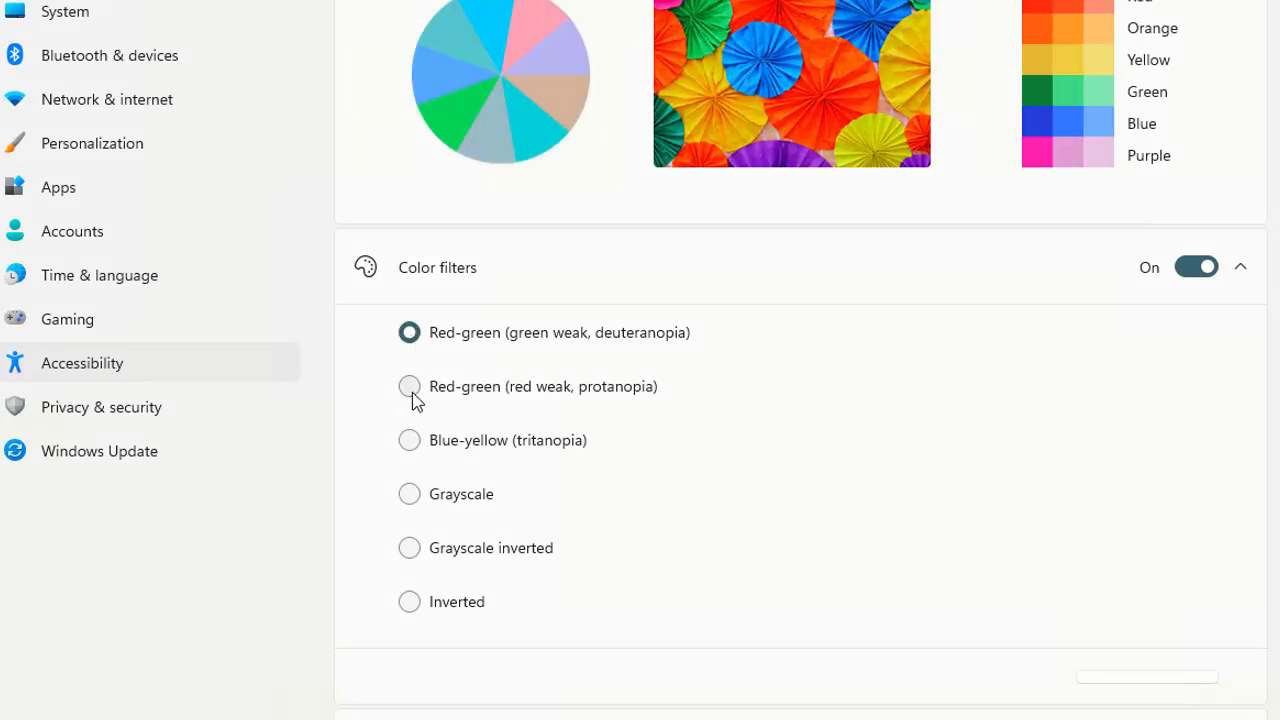
Preview protanopia, tritanopia, Grayscale, Grayscale inverted and Inverted filters, then reselect deuteranopia.
click(411, 390)
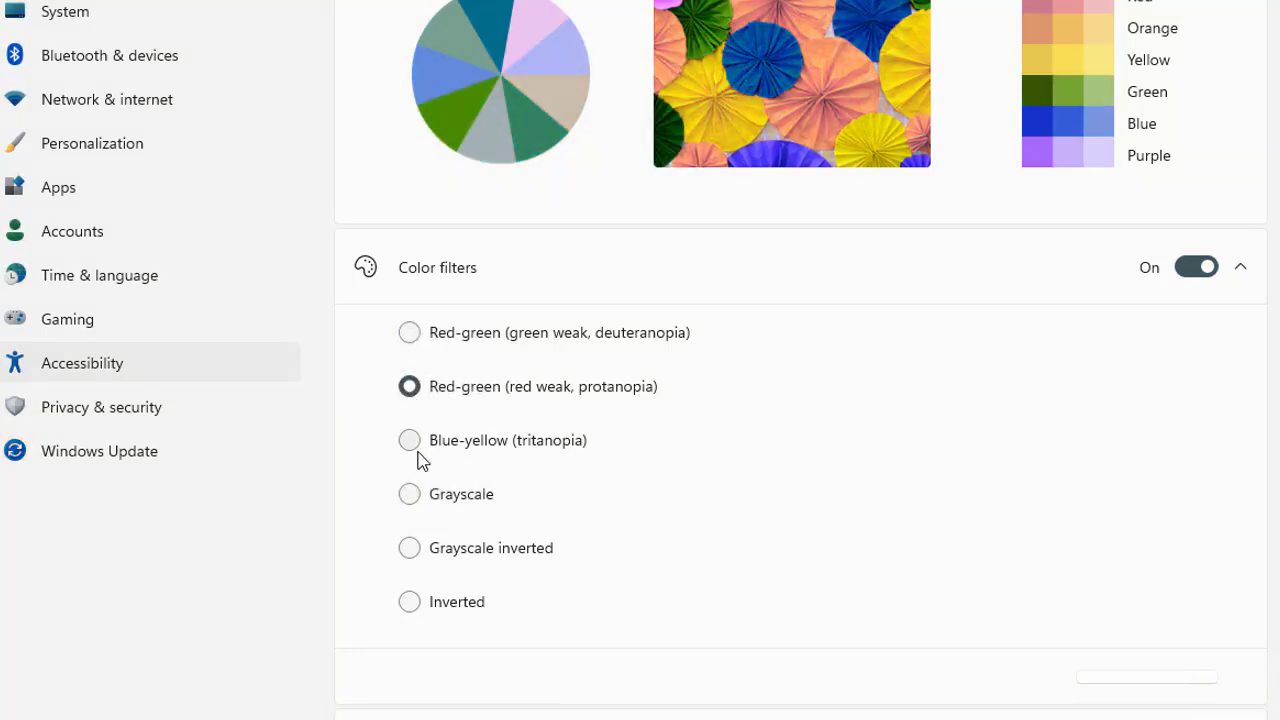
click(418, 450)
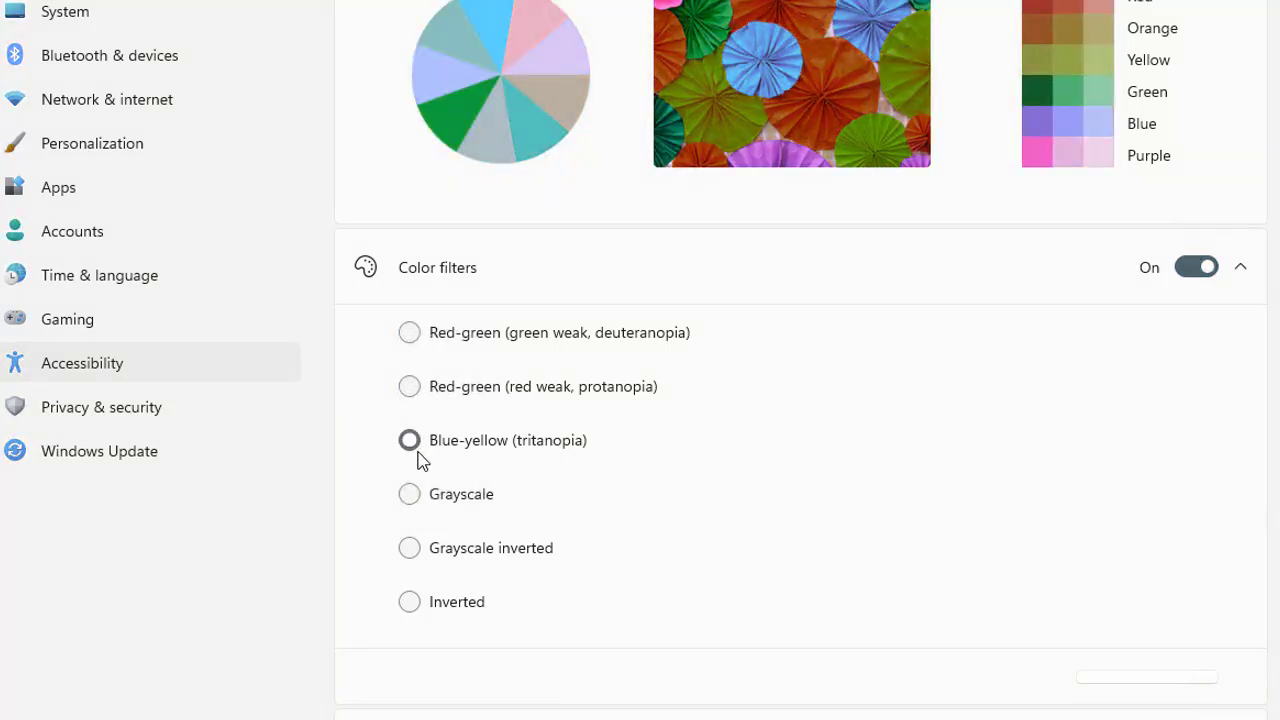
click(411, 505)
click(413, 555)
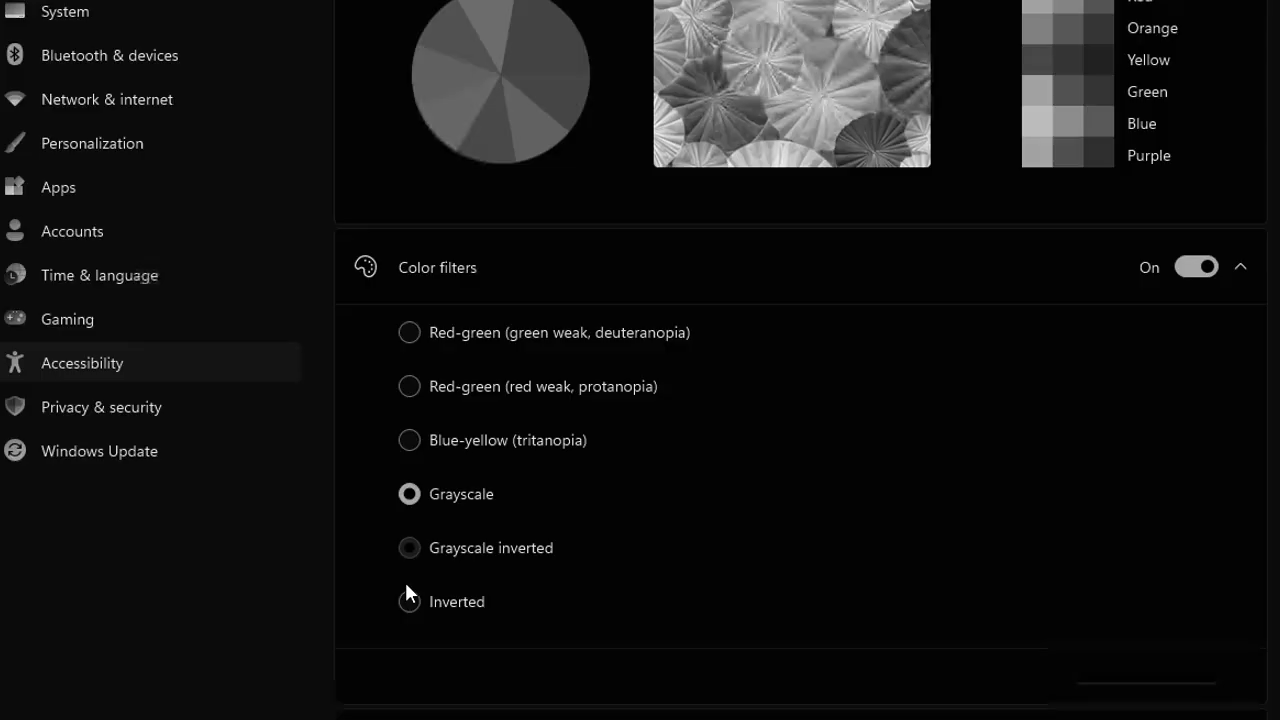
click(411, 609)
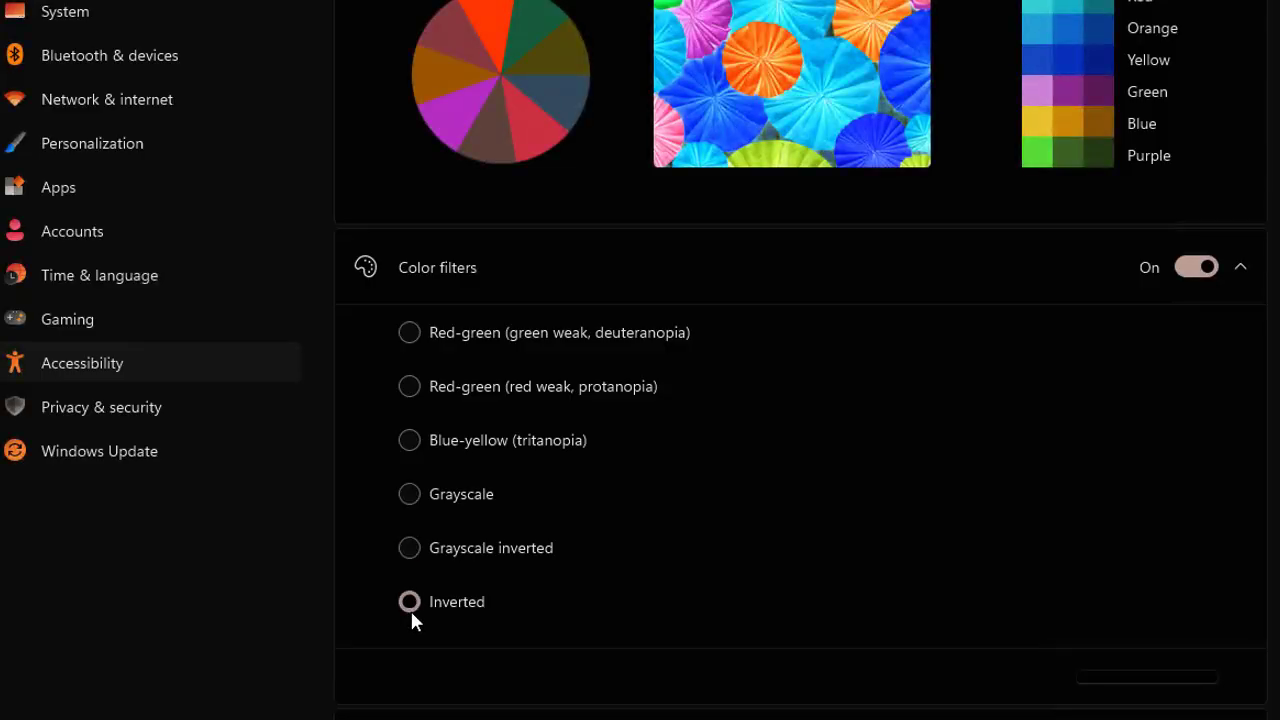
click(409, 334)
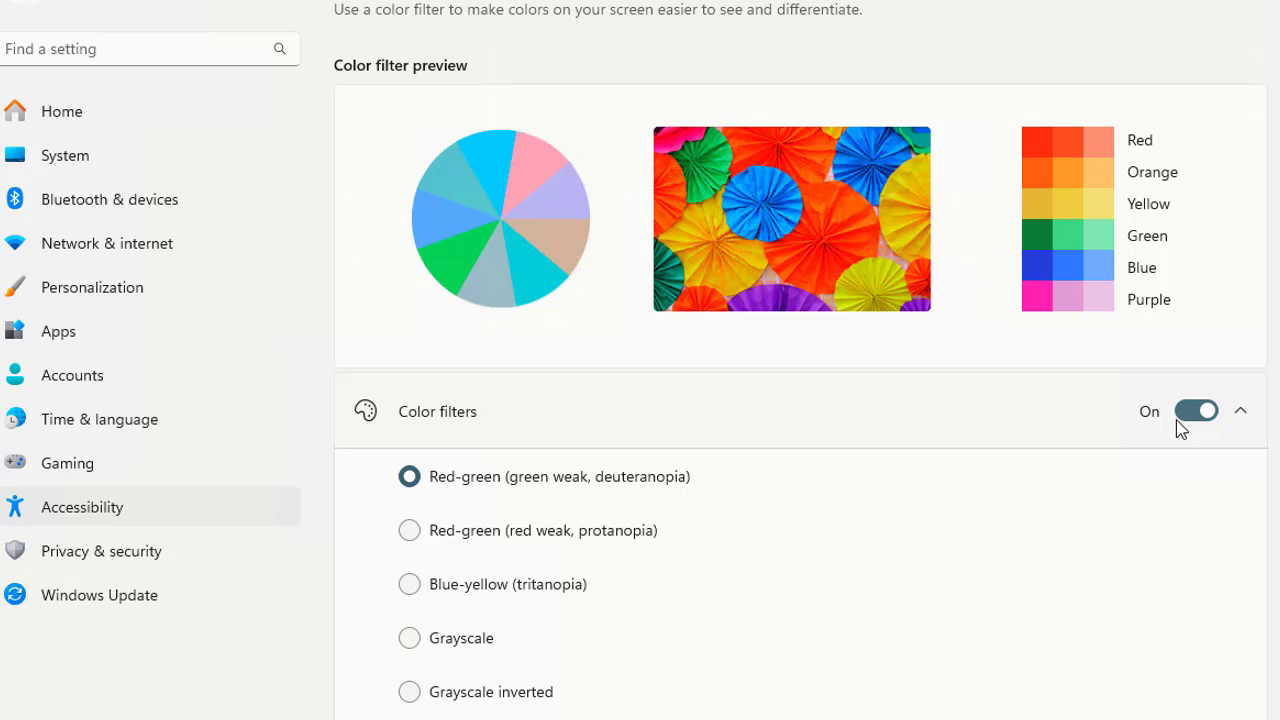
Turn color filters off and navigate to the Contrast themes settings.
click(1193, 413)
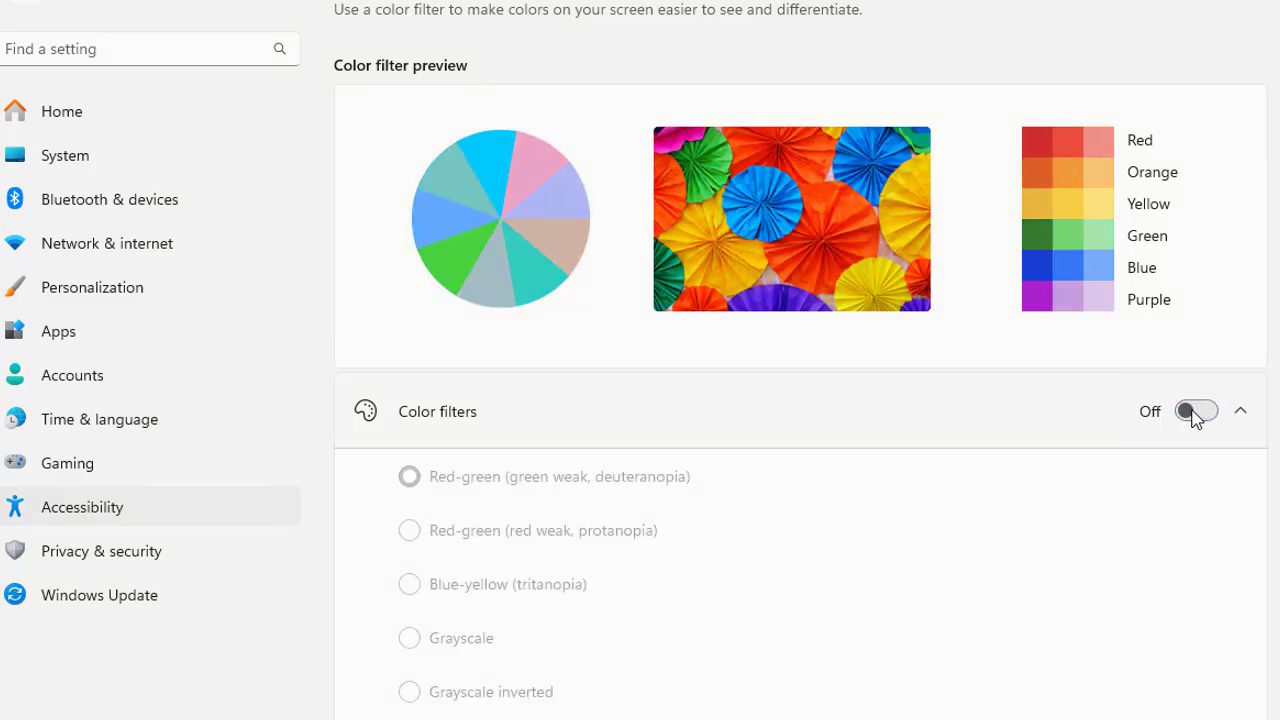
key(alt+Left)
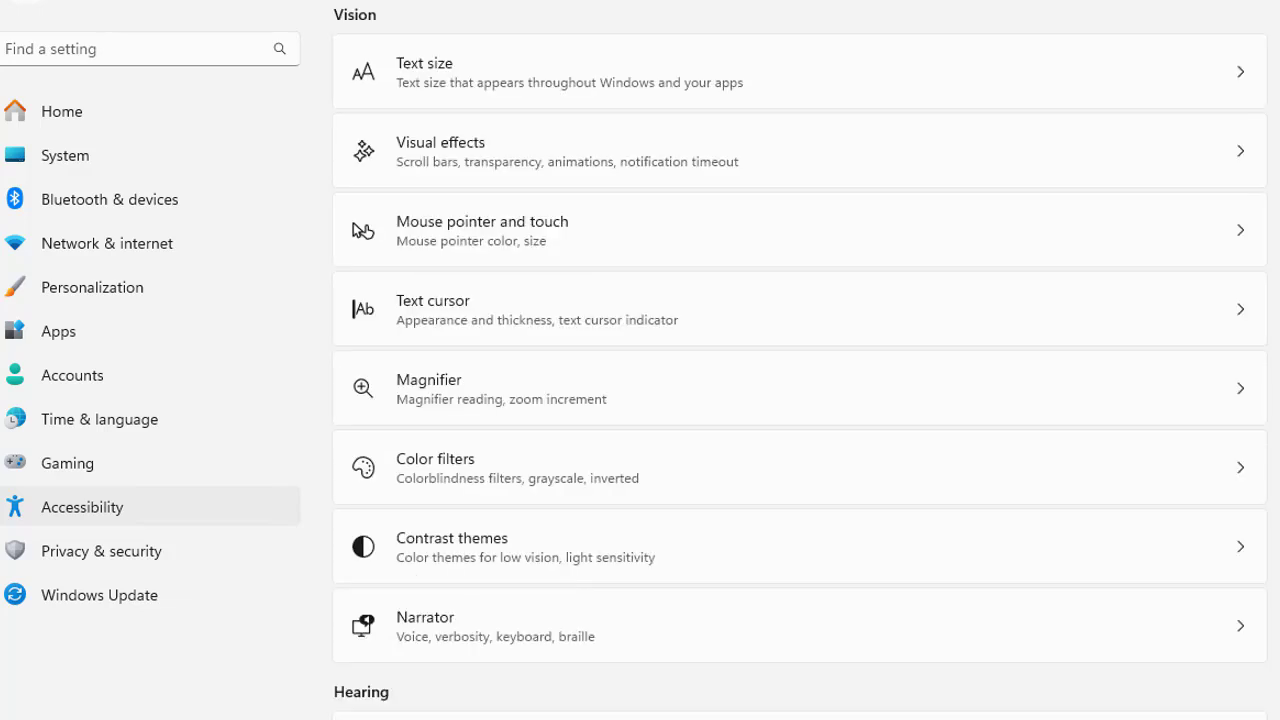
click(707, 553)
click(707, 553)
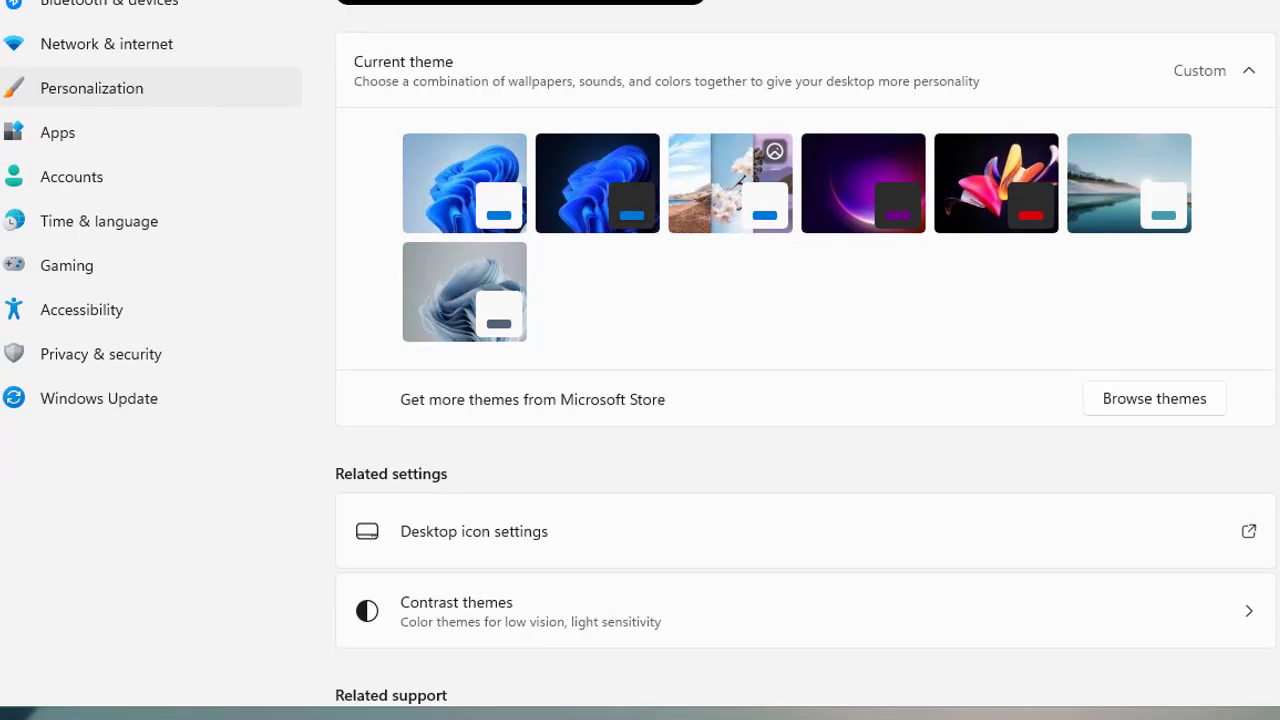
scroll(643, 389, down, 3)
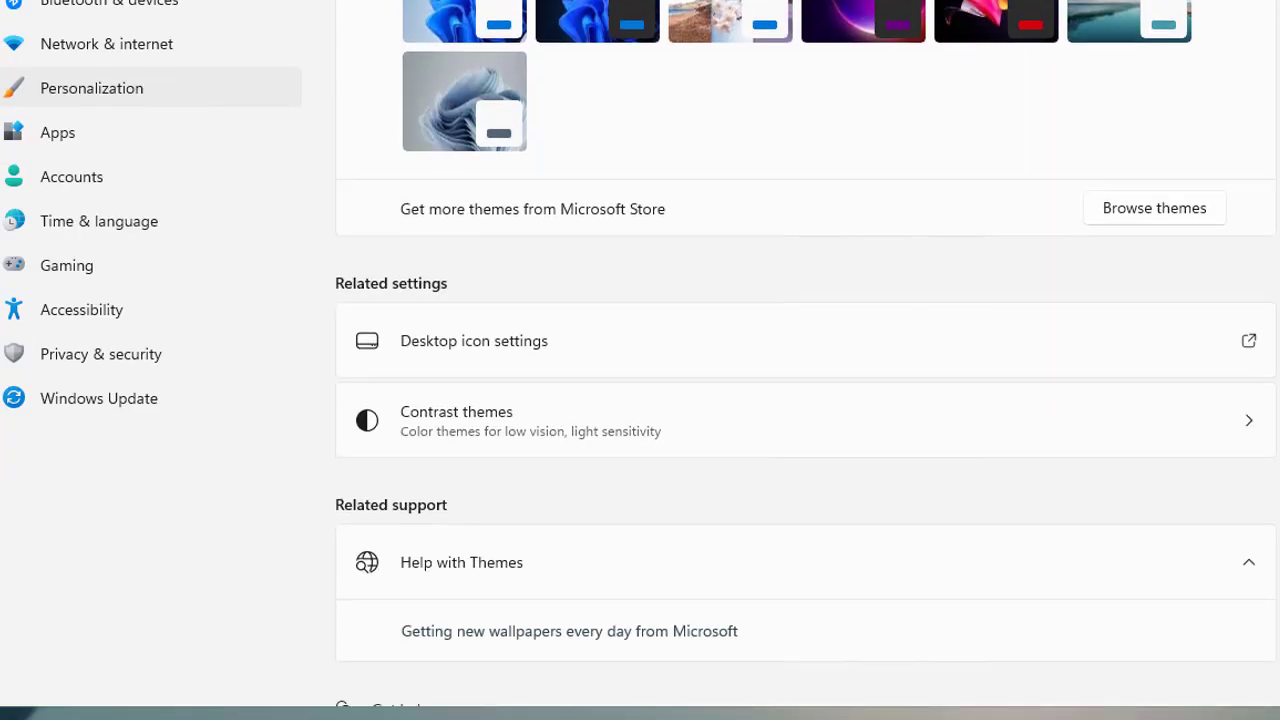
click(588, 420)
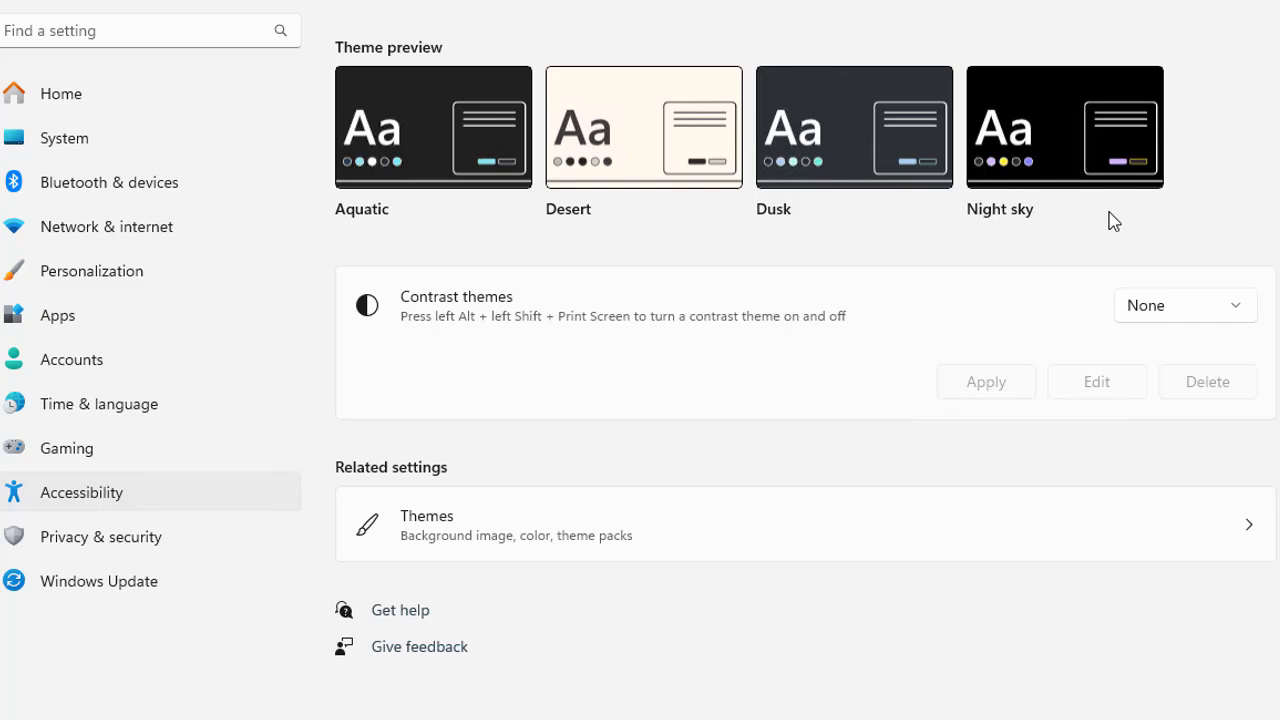
Pick Desert as the contrast theme without applying it.
click(1140, 310)
click(1187, 350)
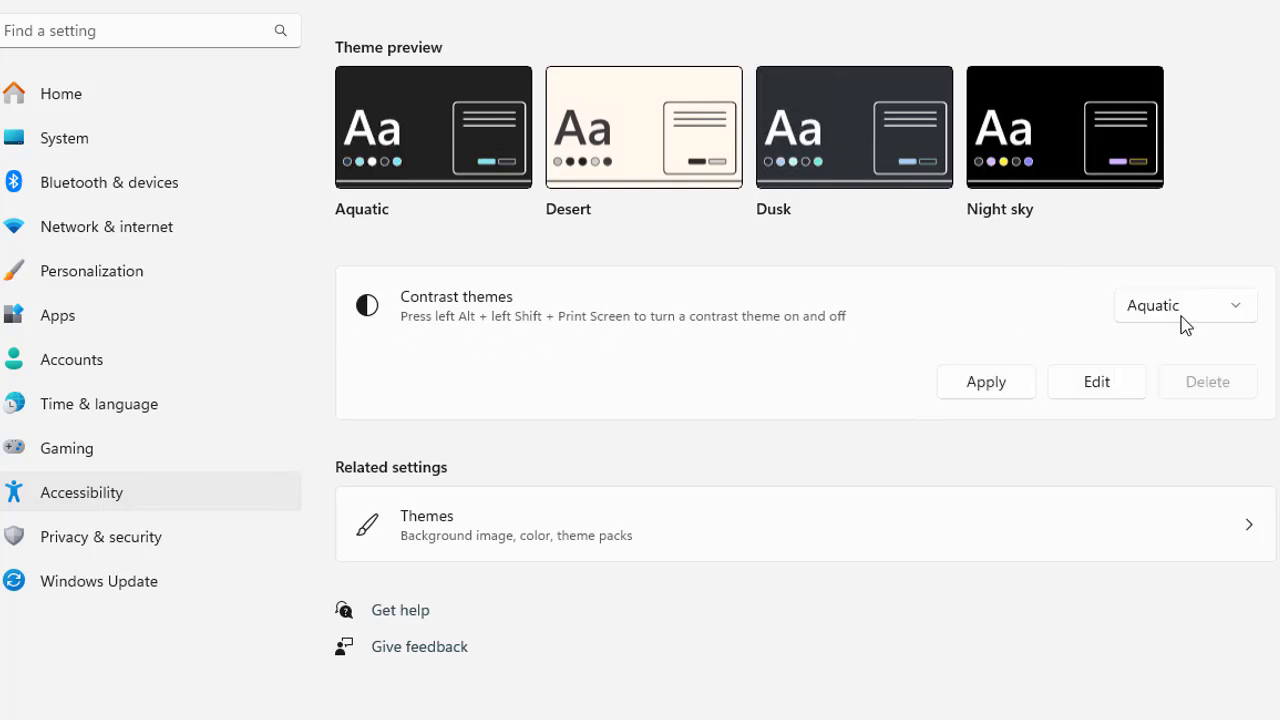
click(1174, 312)
click(1171, 364)
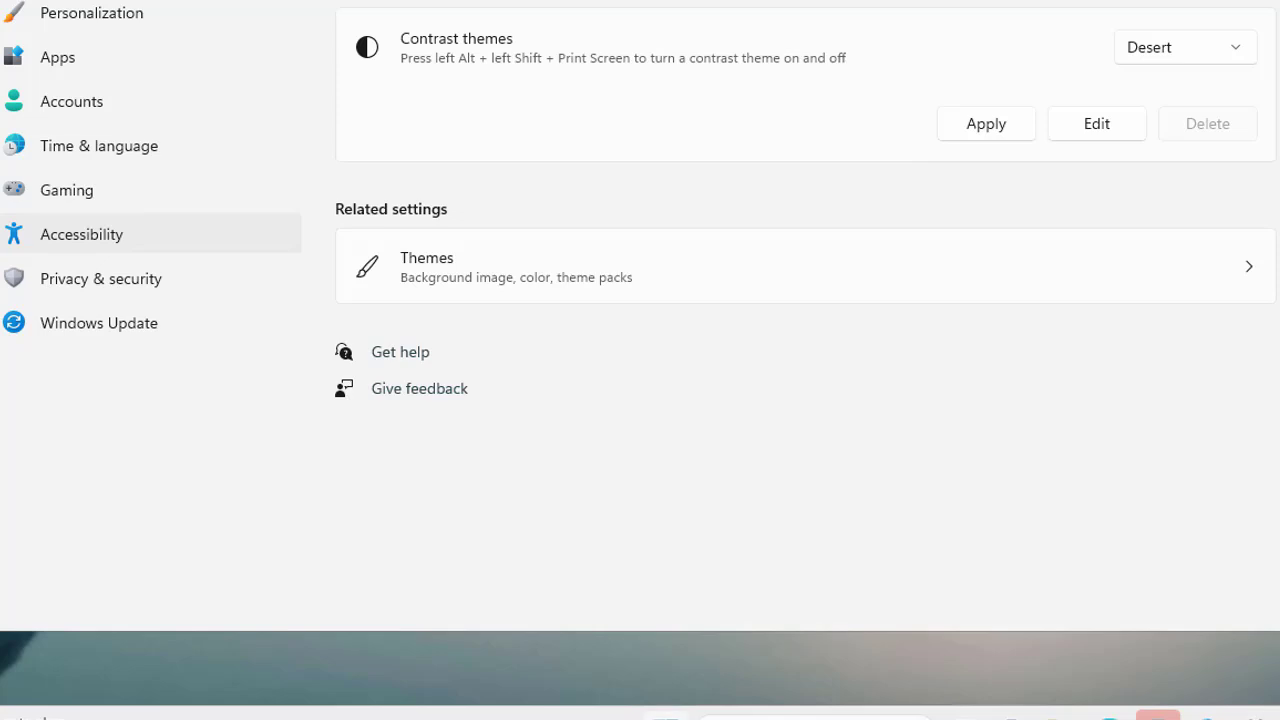
key(super)
key(Escape)
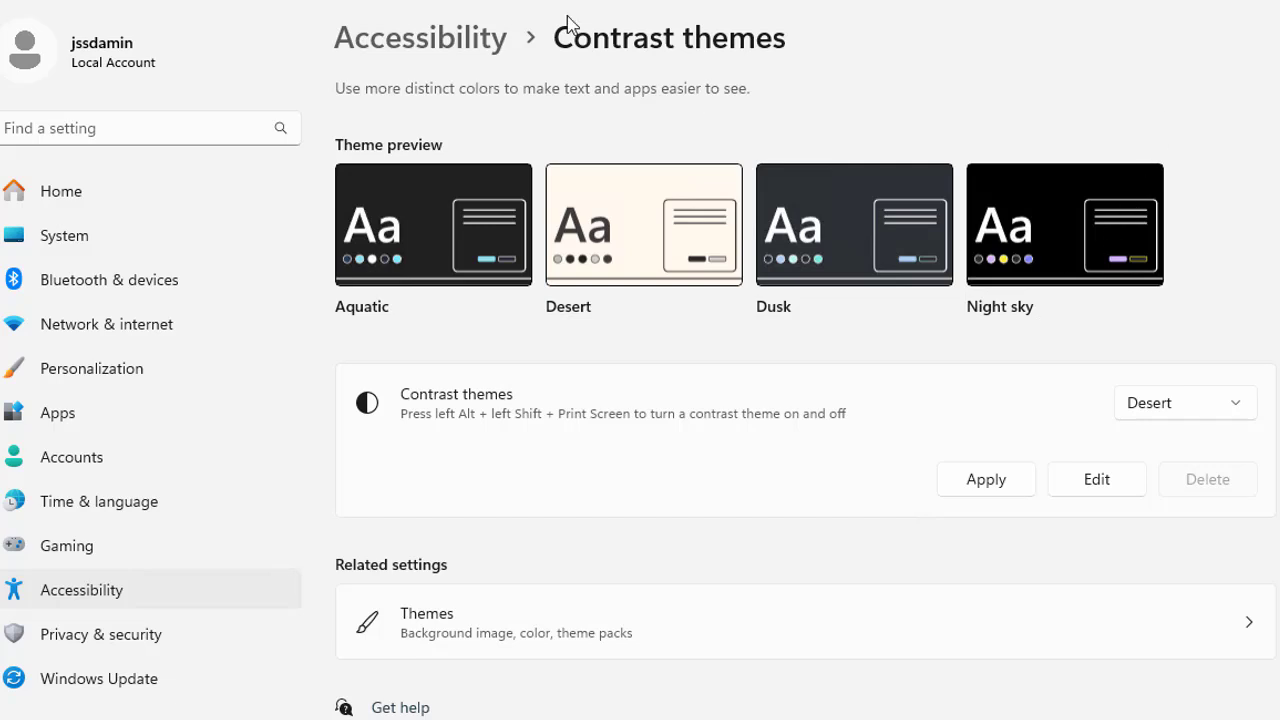
Return to Accessibility and open the Narrator settings.
click(445, 38)
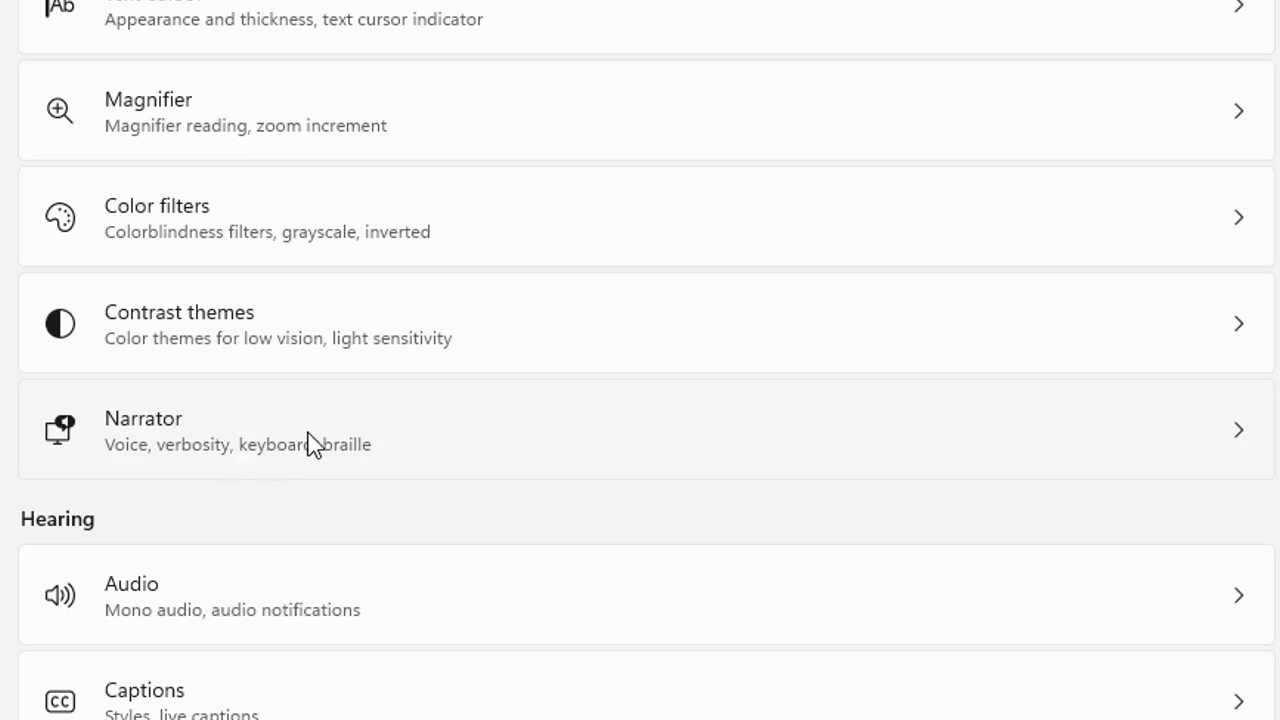
click(366, 444)
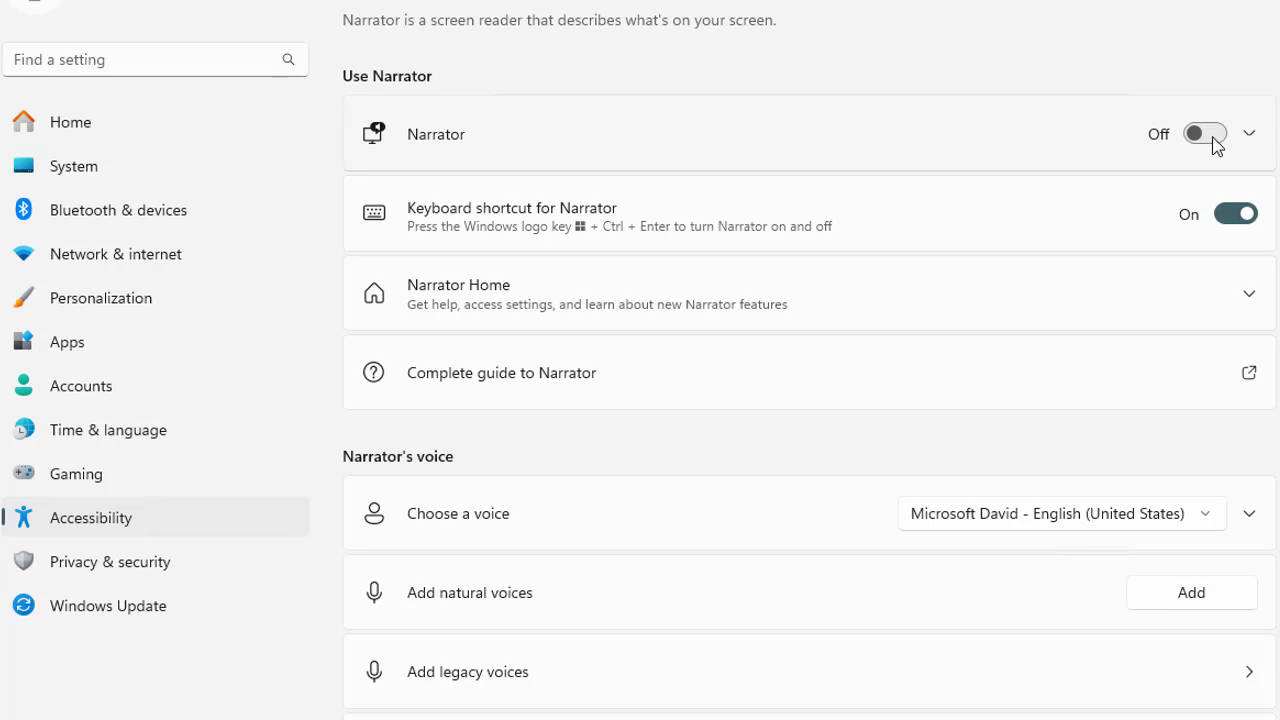
Turn Narrator on, skip the natural-voices download and close Narrator Home.
click(1210, 136)
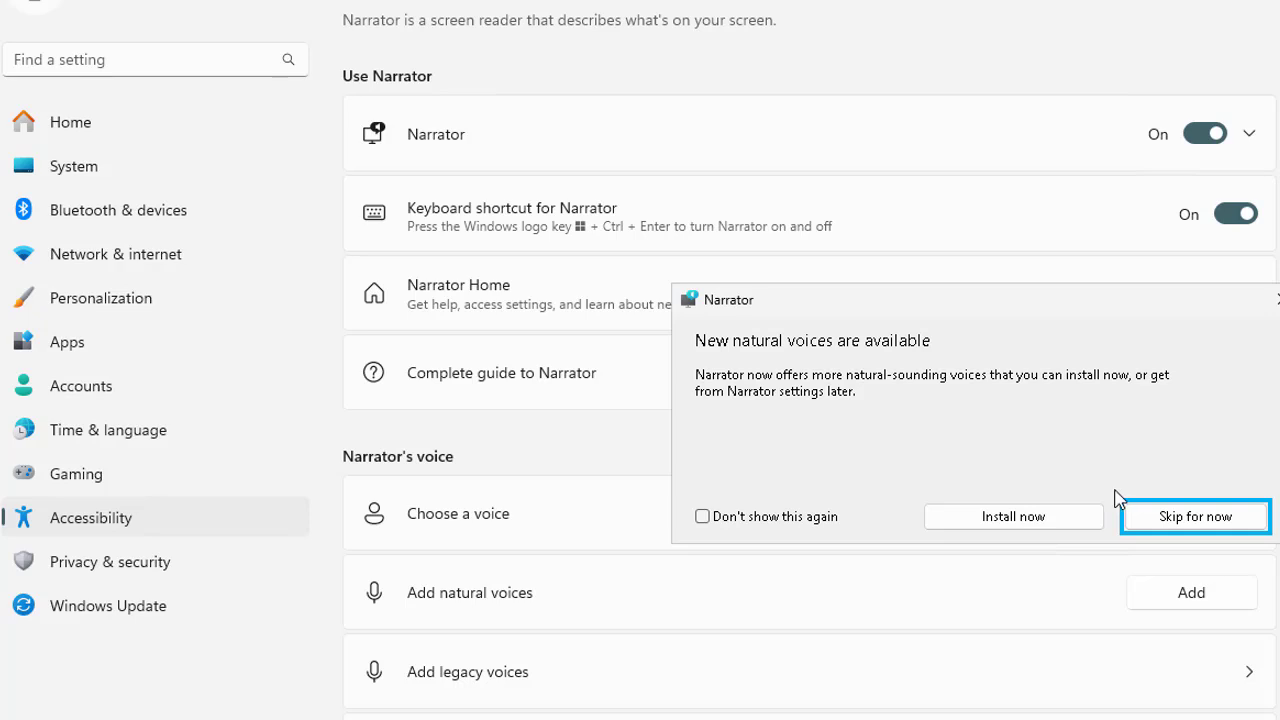
click(1207, 517)
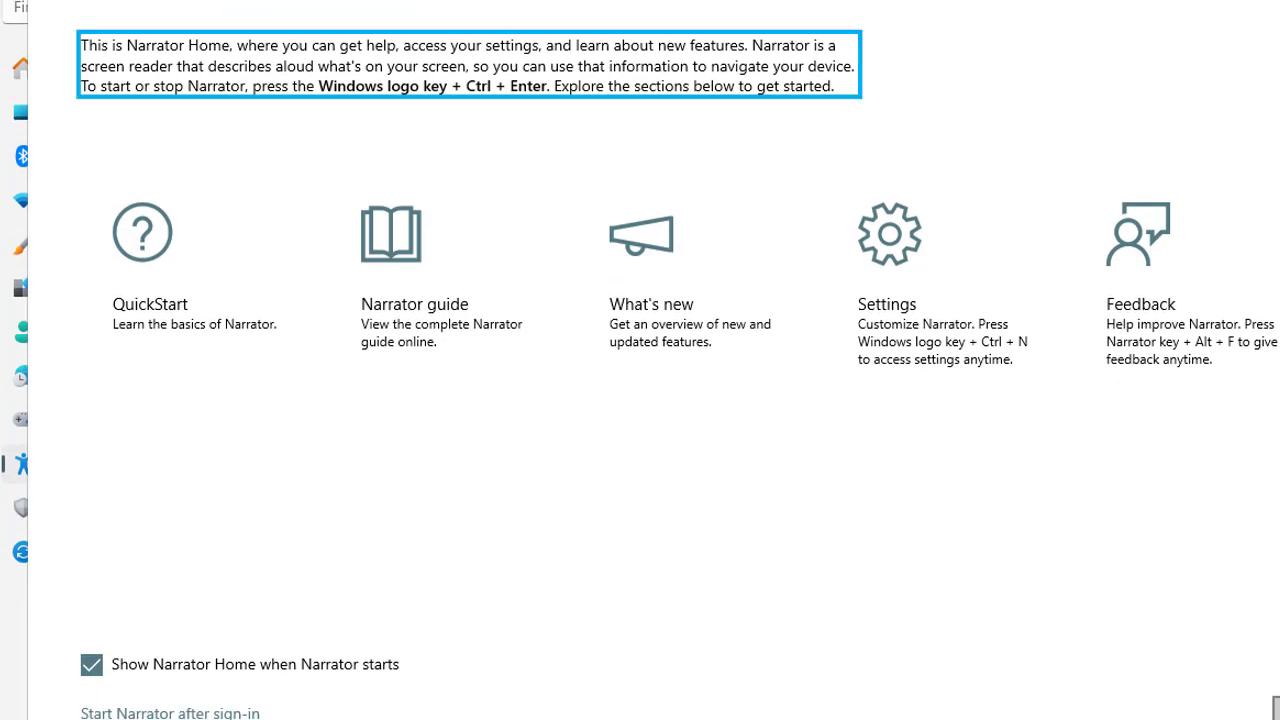
key(alt+F4)
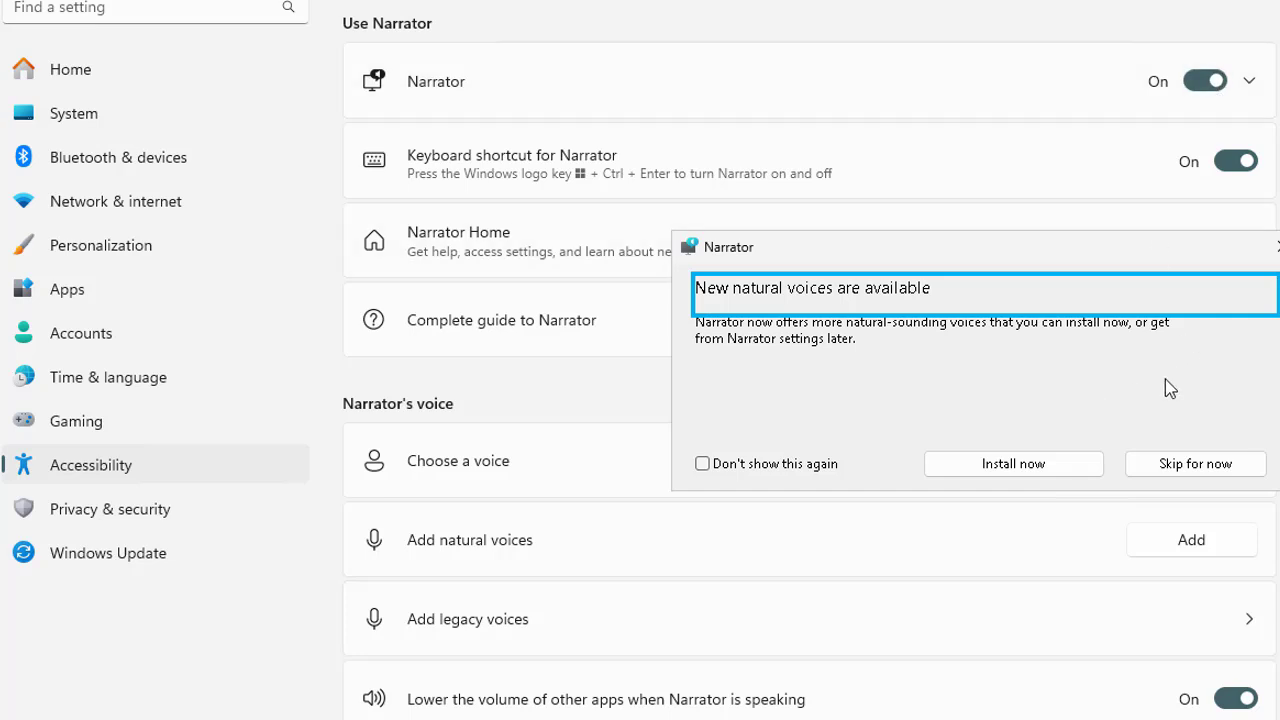
click(1142, 470)
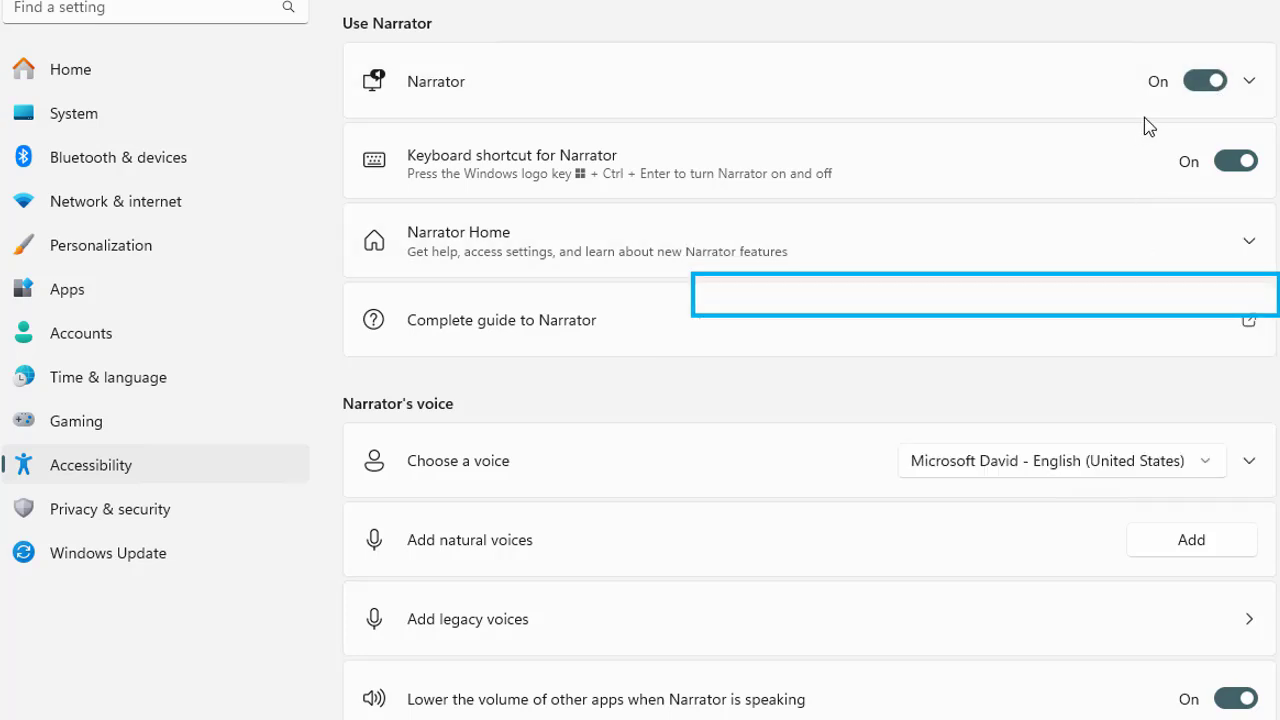
click(1255, 678)
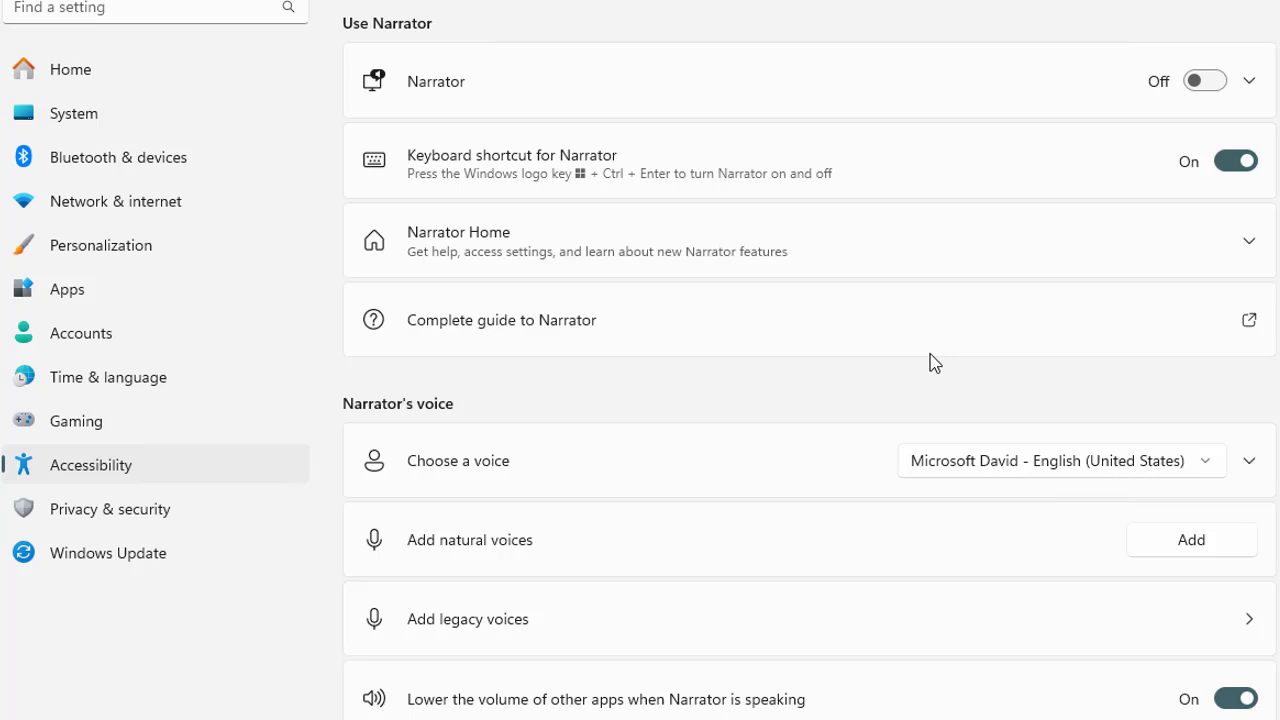
Reselect Microsoft David - English (United States) as the Narrator voice.
click(1174, 470)
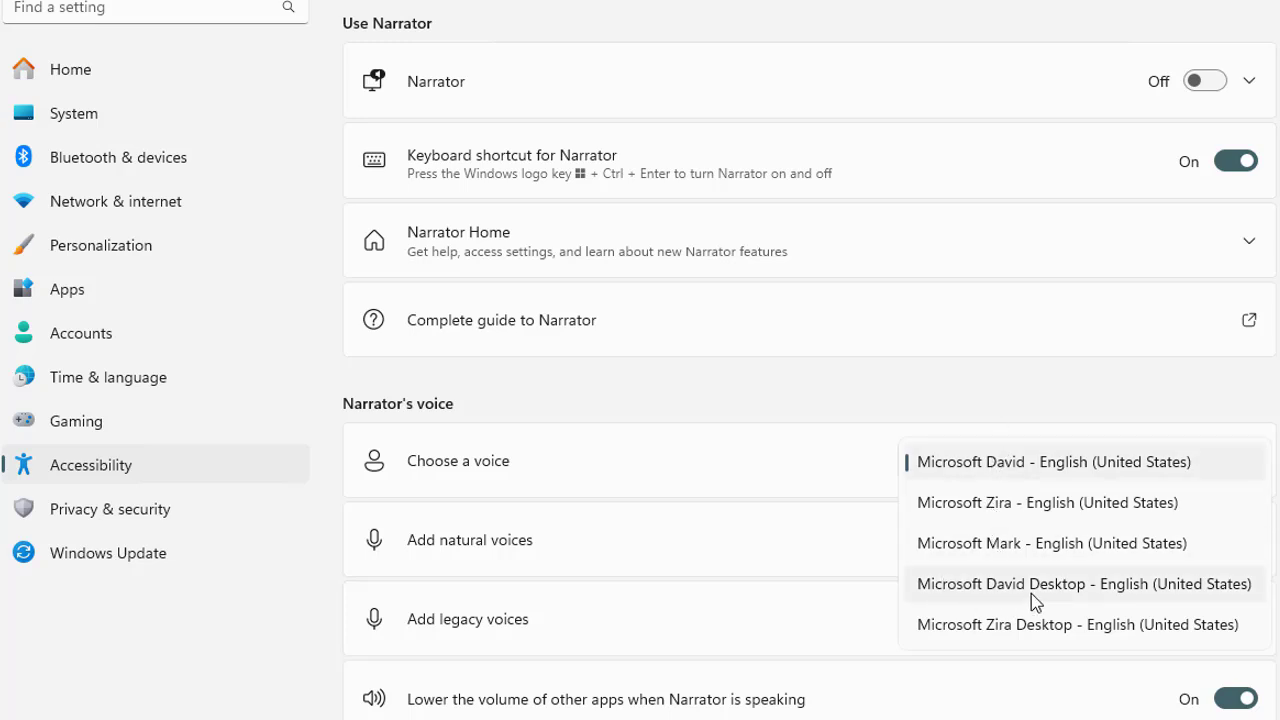
click(903, 460)
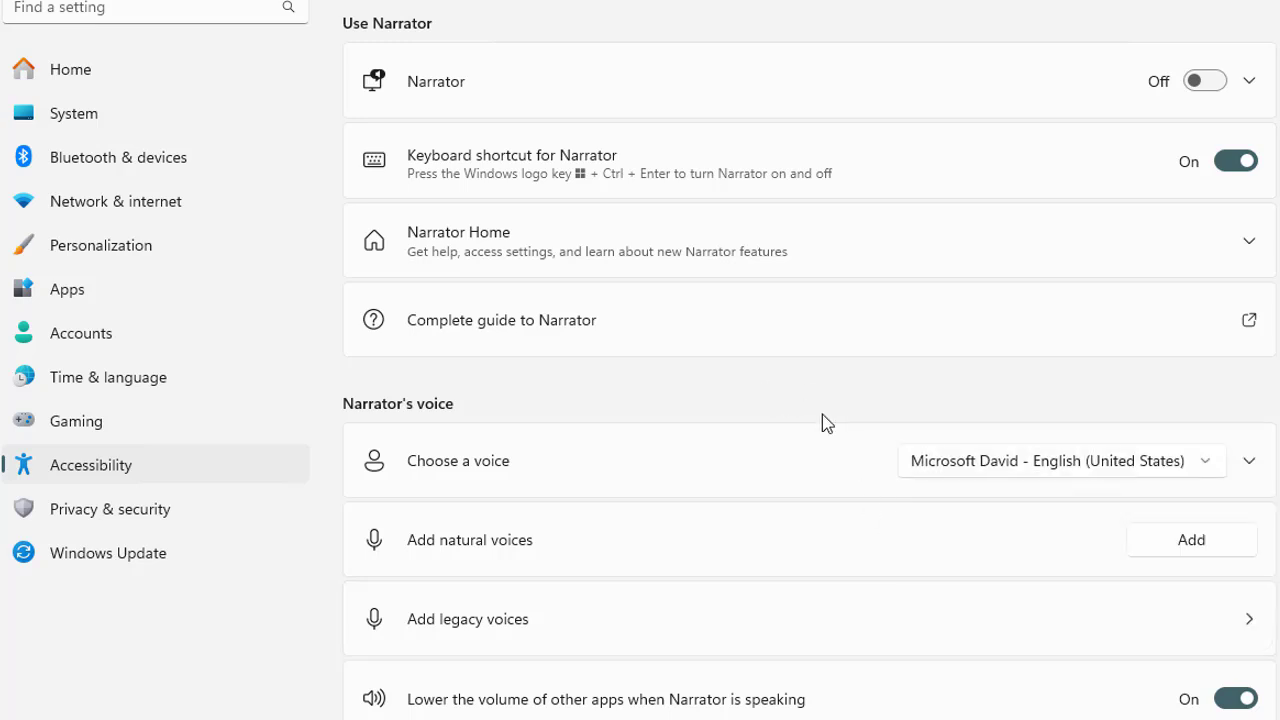
scroll(903, 460, down, 1)
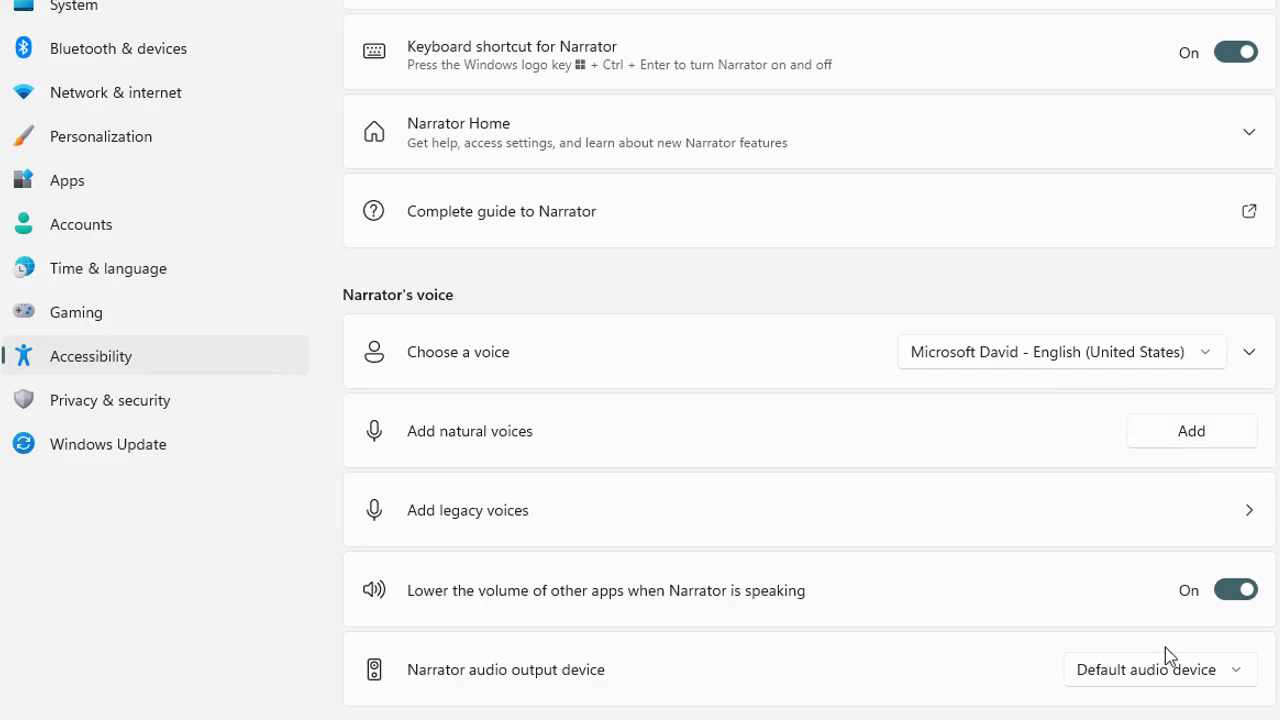
click(1190, 436)
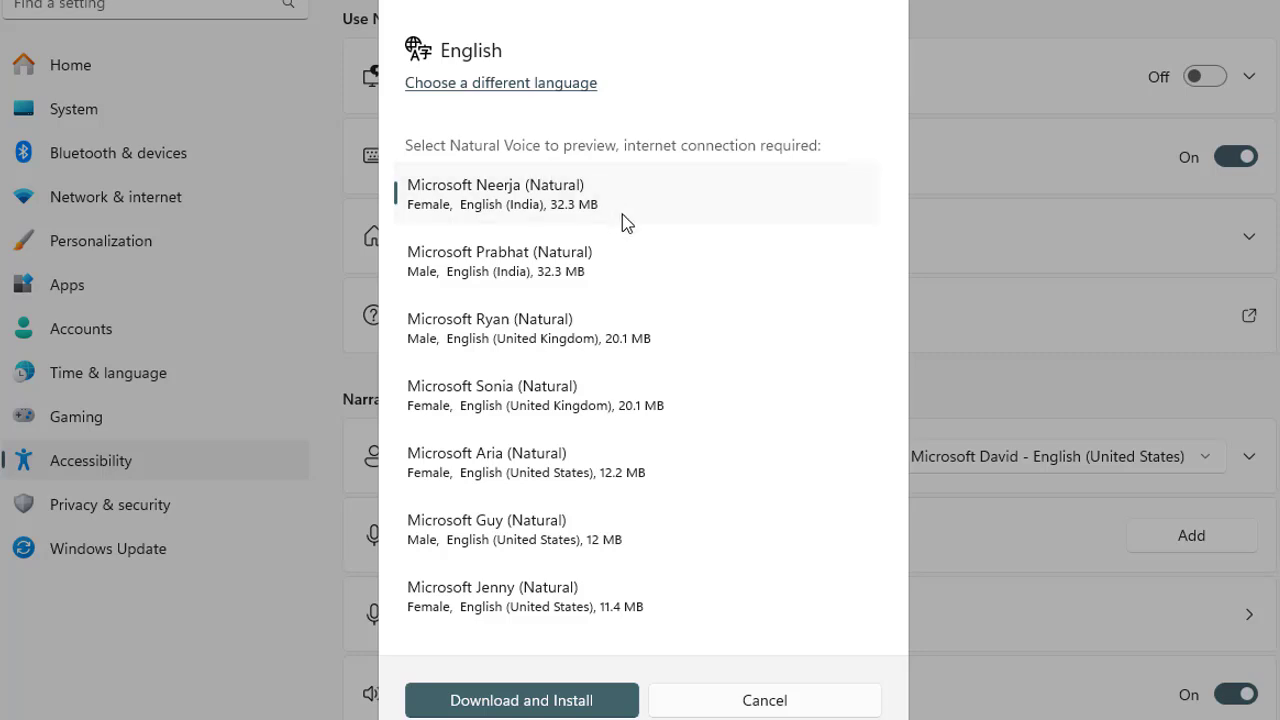
click(764, 700)
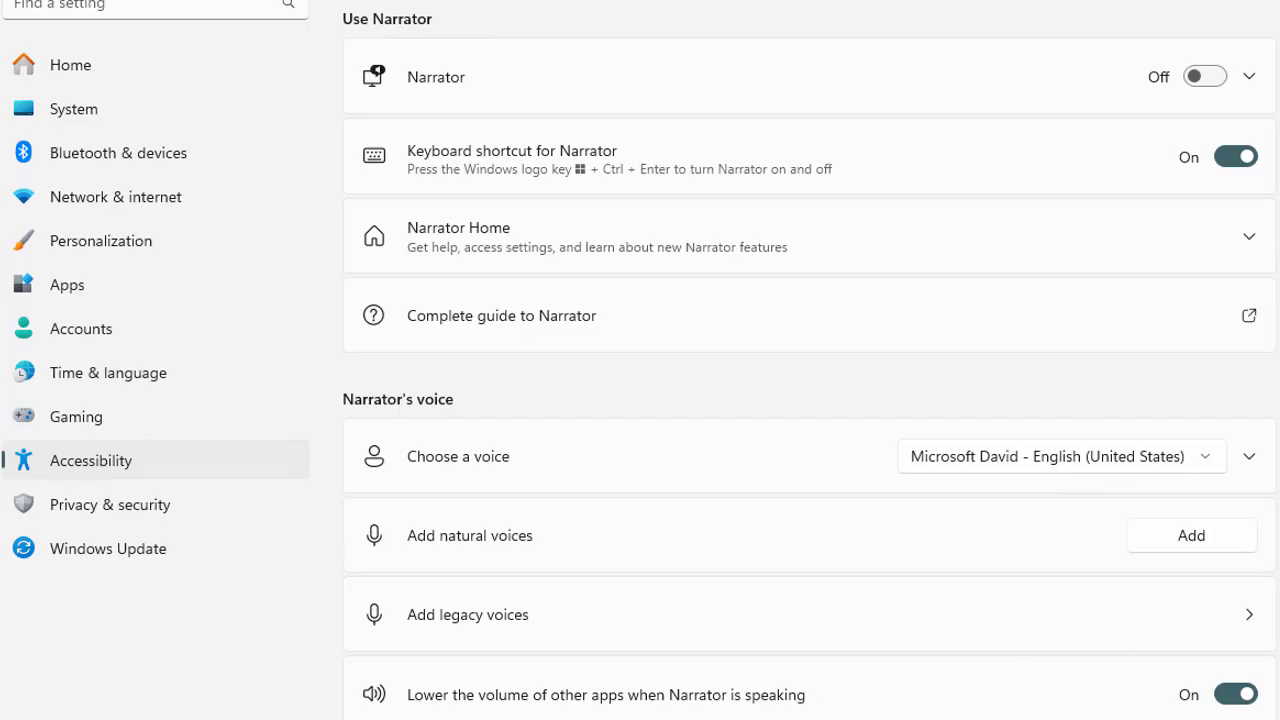
scroll(640, 360, down, 1)
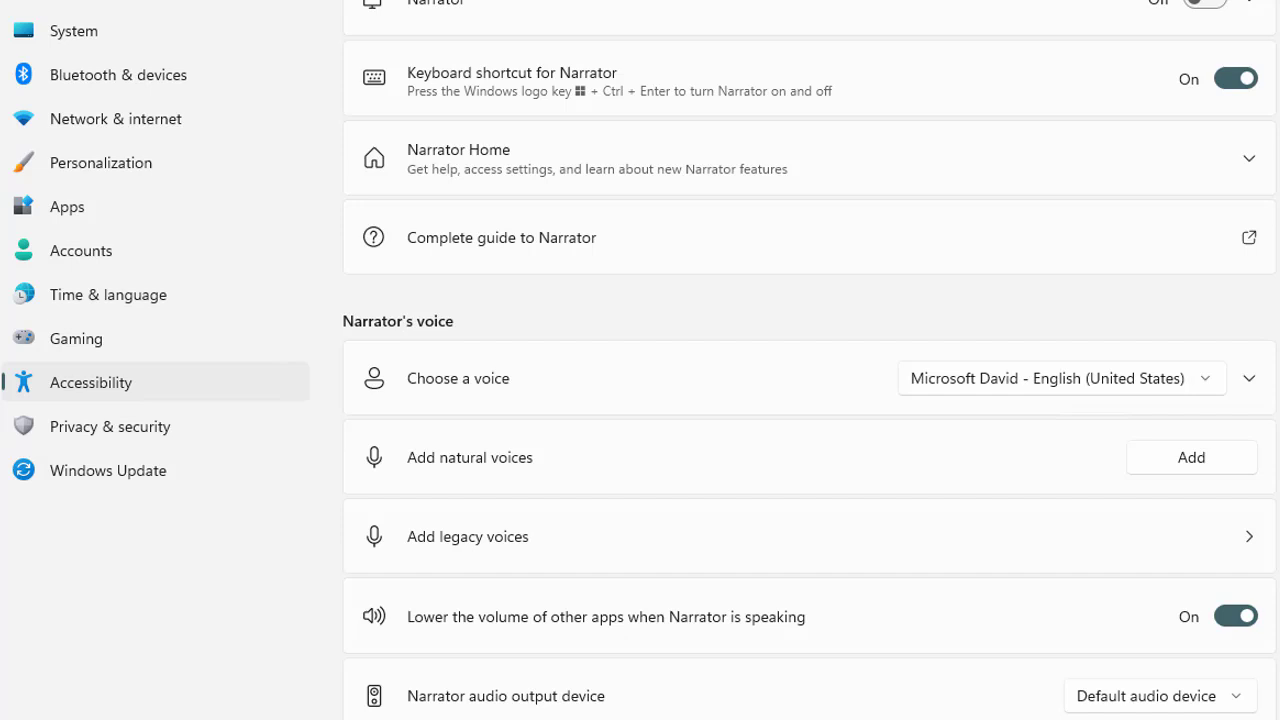
scroll(640, 360, down, 1)
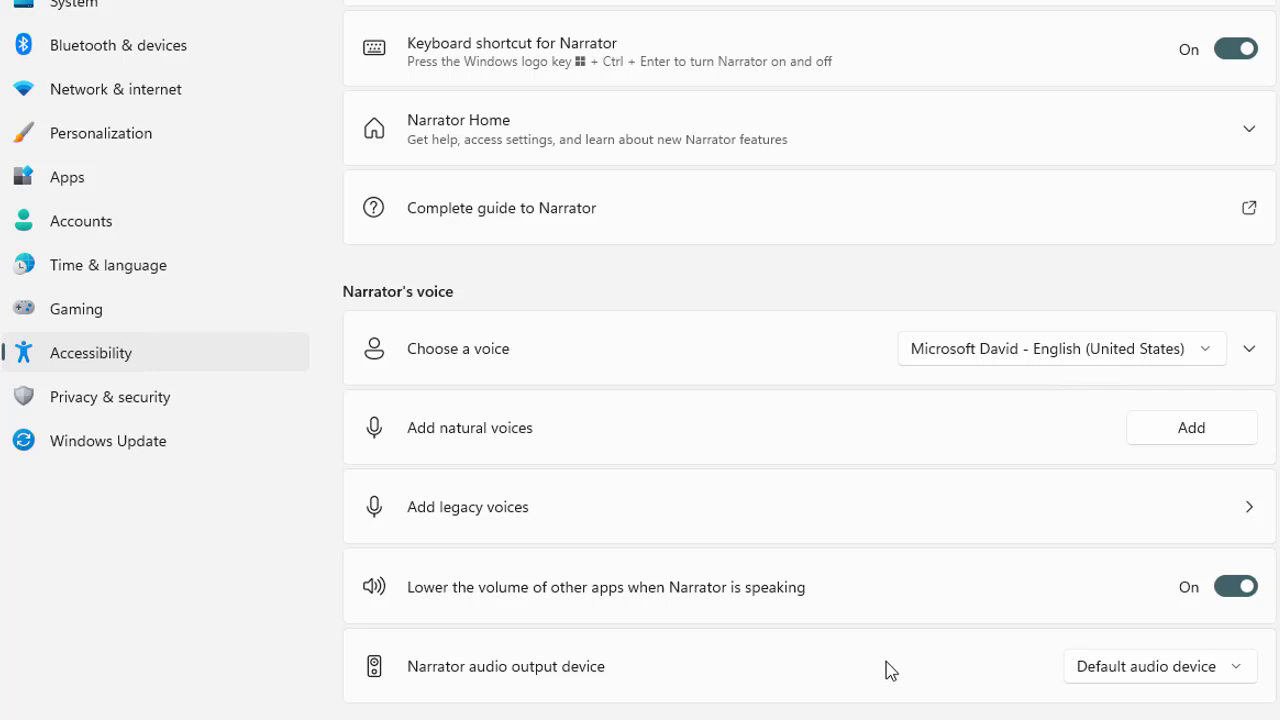
click(1195, 678)
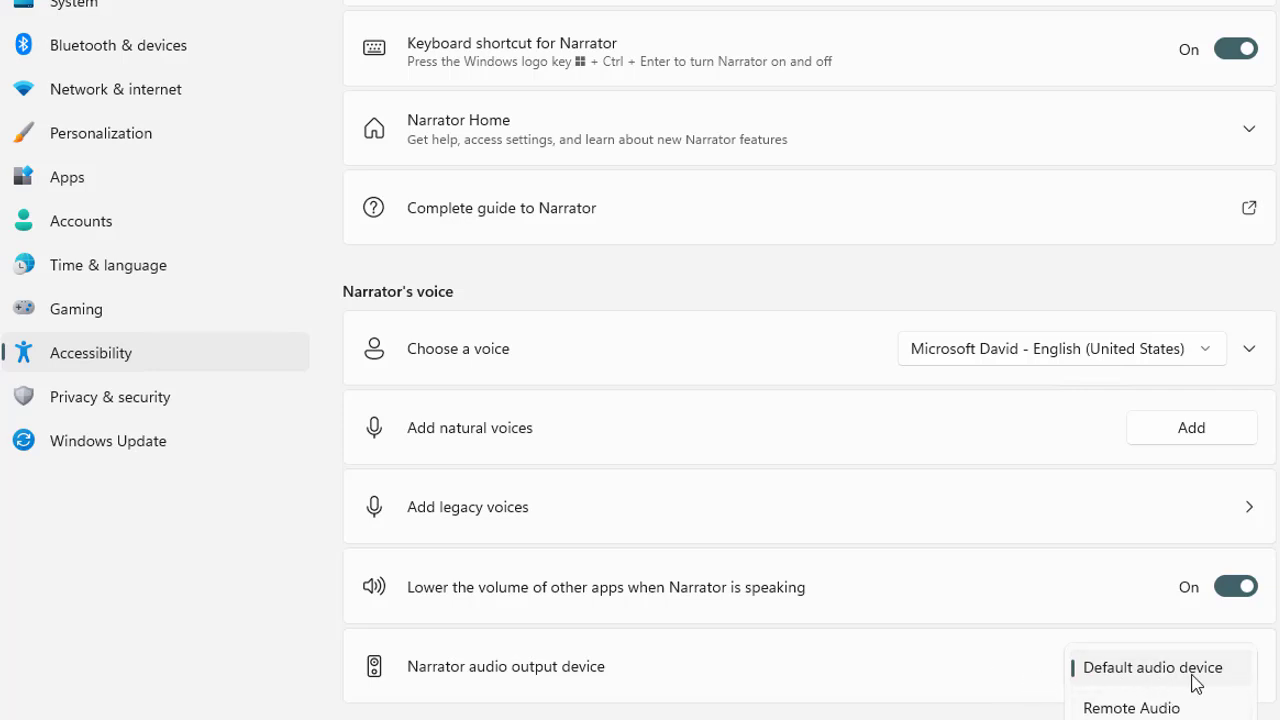
click(987, 667)
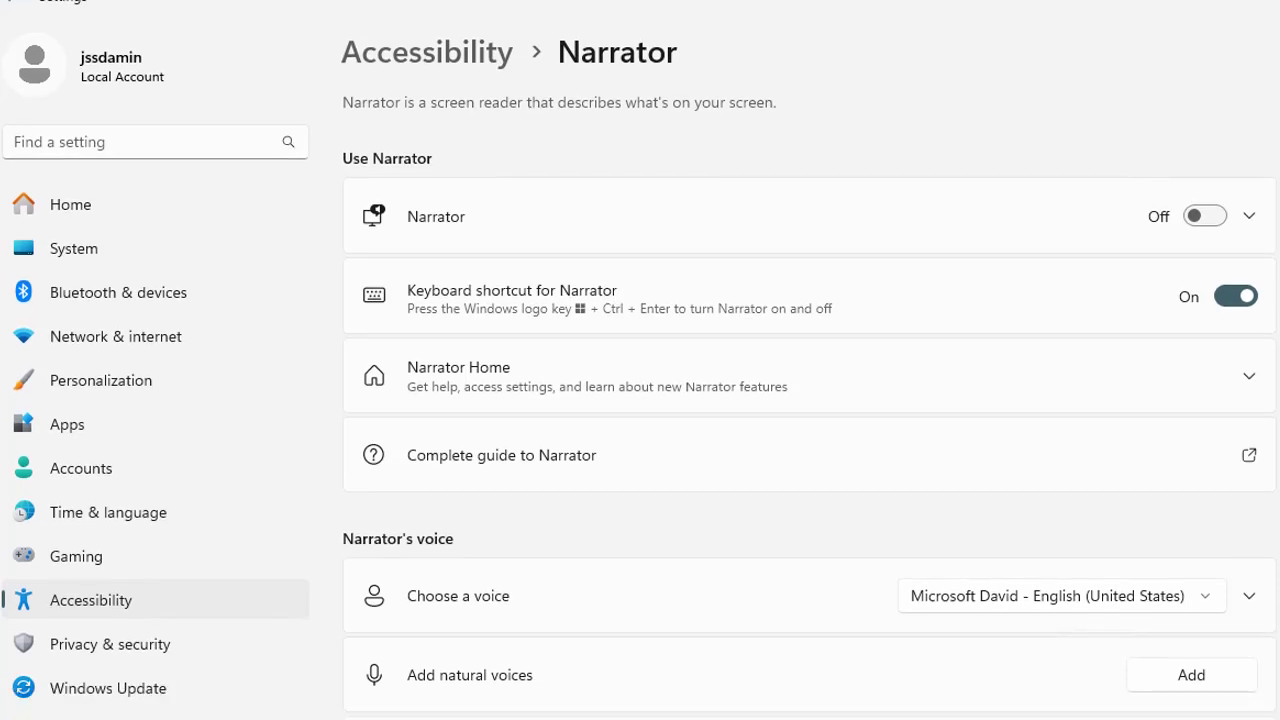
Go back to Accessibility and open Captions from the Hearing section.
click(429, 63)
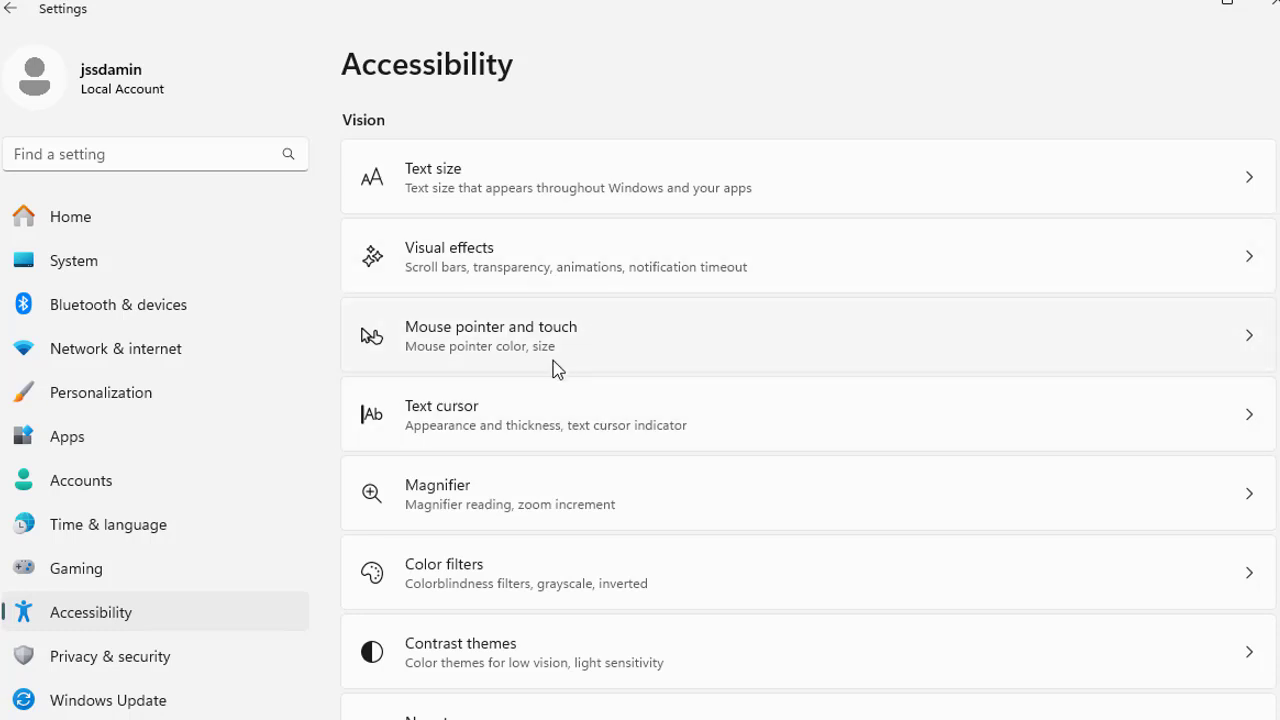
scroll(856, 470, down, 1)
scroll(903, 474, down, 3)
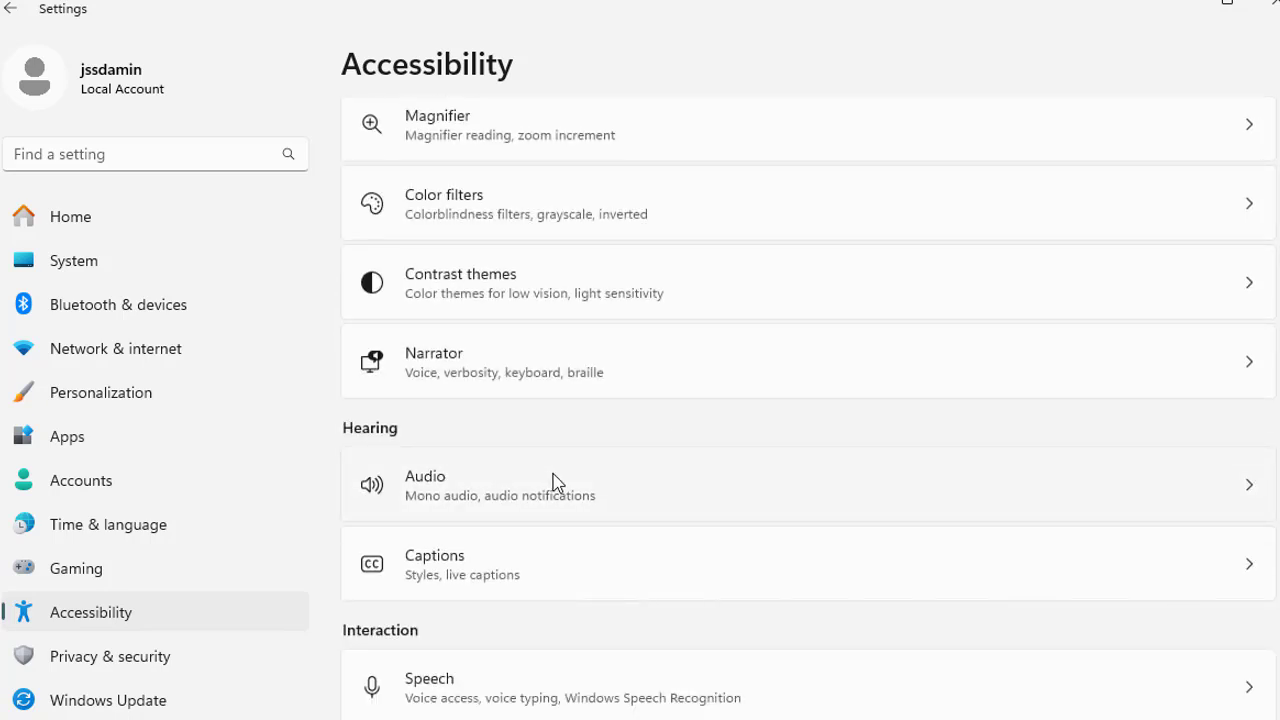
click(623, 569)
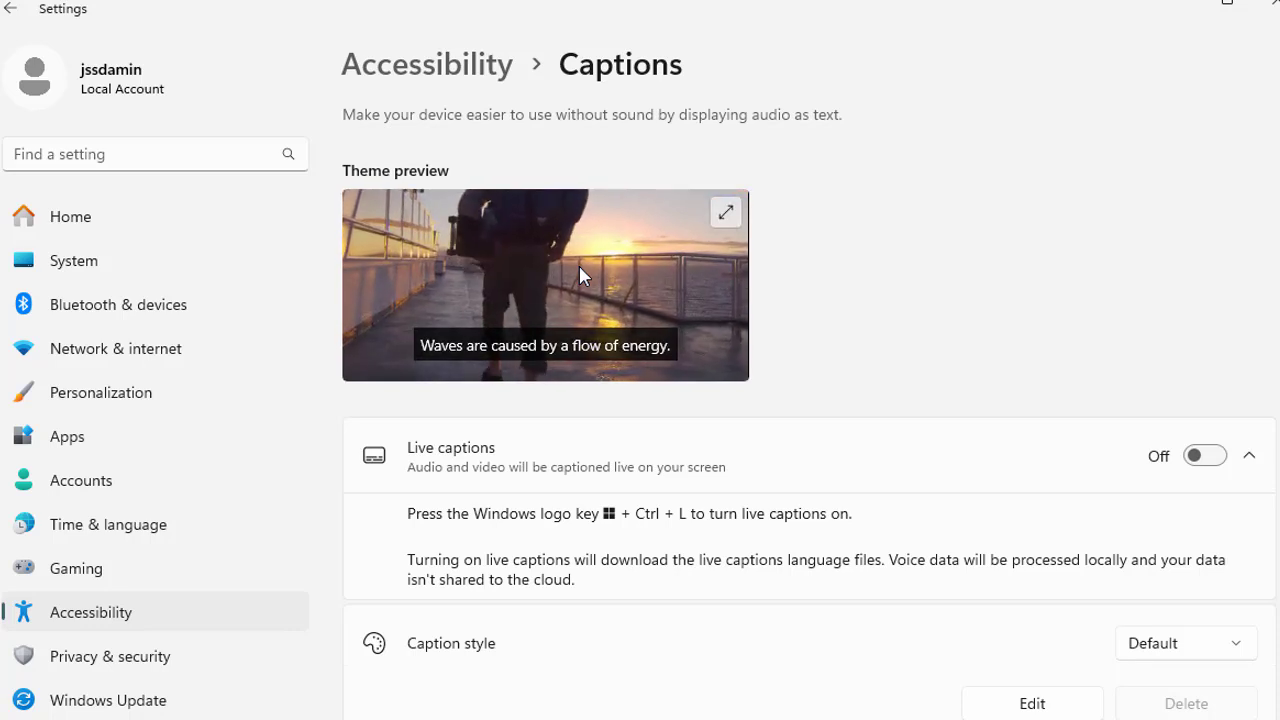
click(1205, 458)
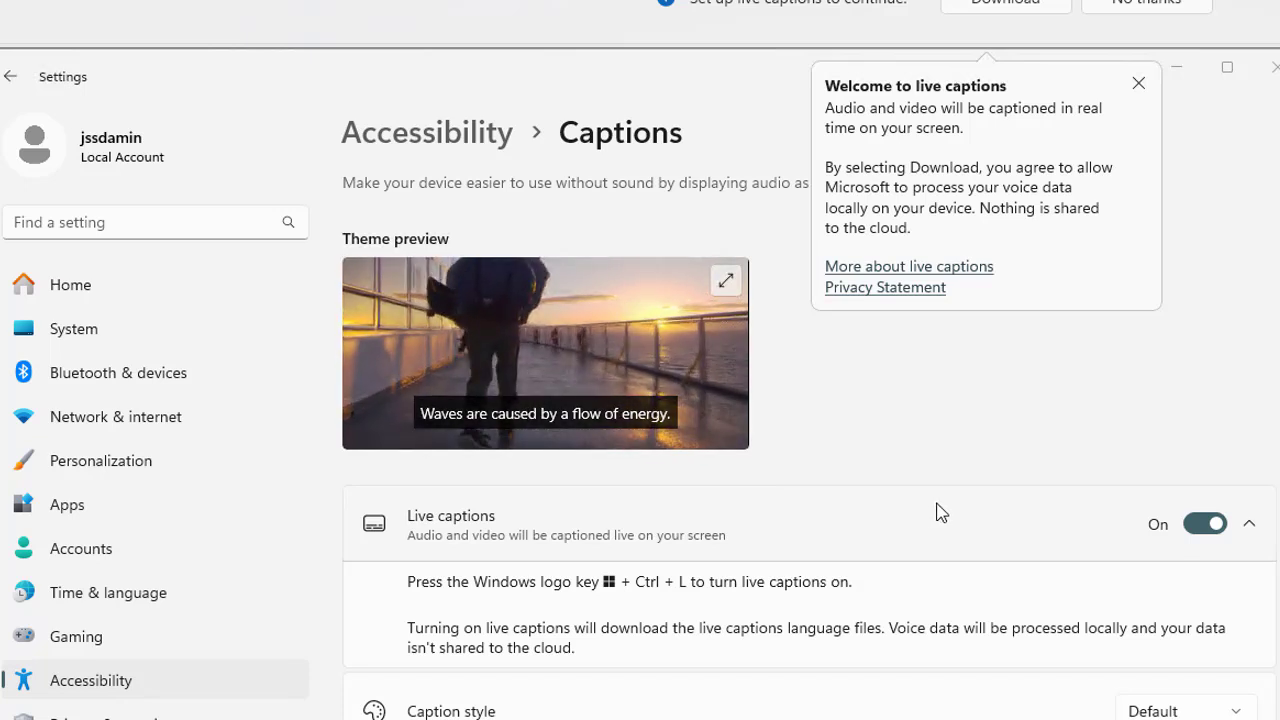
click(1201, 530)
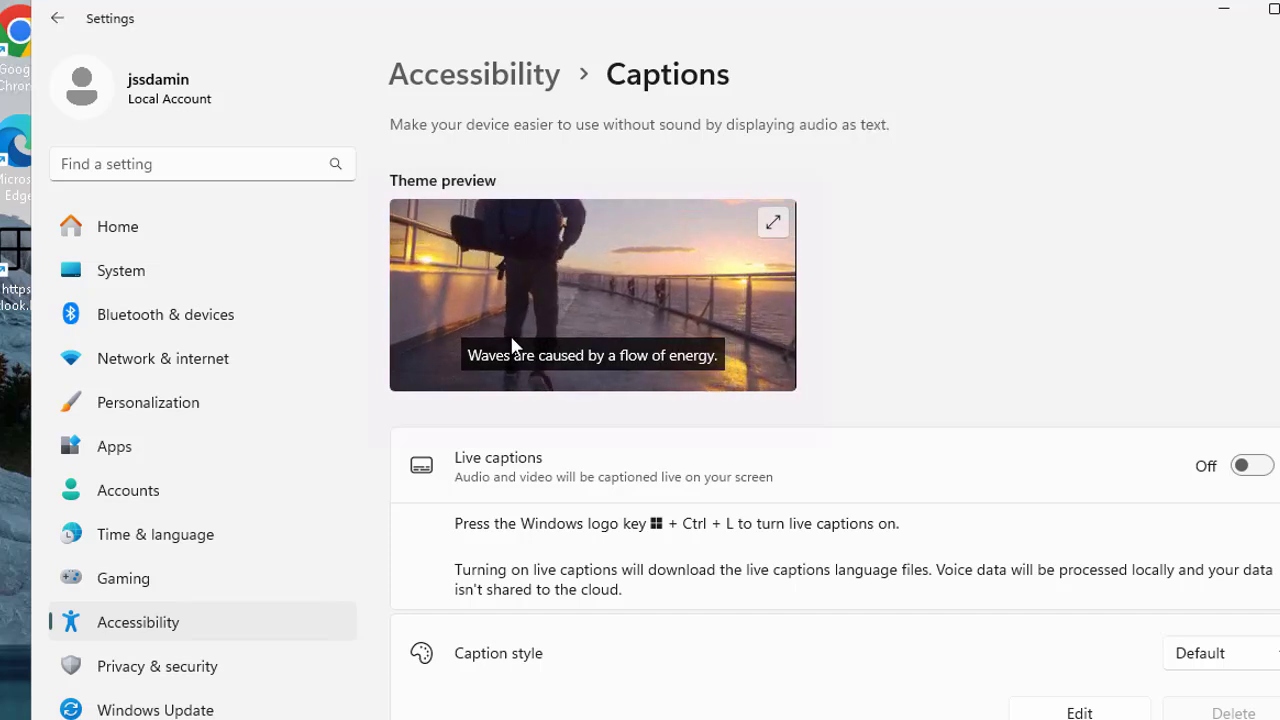
Return to the Accessibility page and open the Audio settings.
click(497, 84)
scroll(677, 506, down, 5)
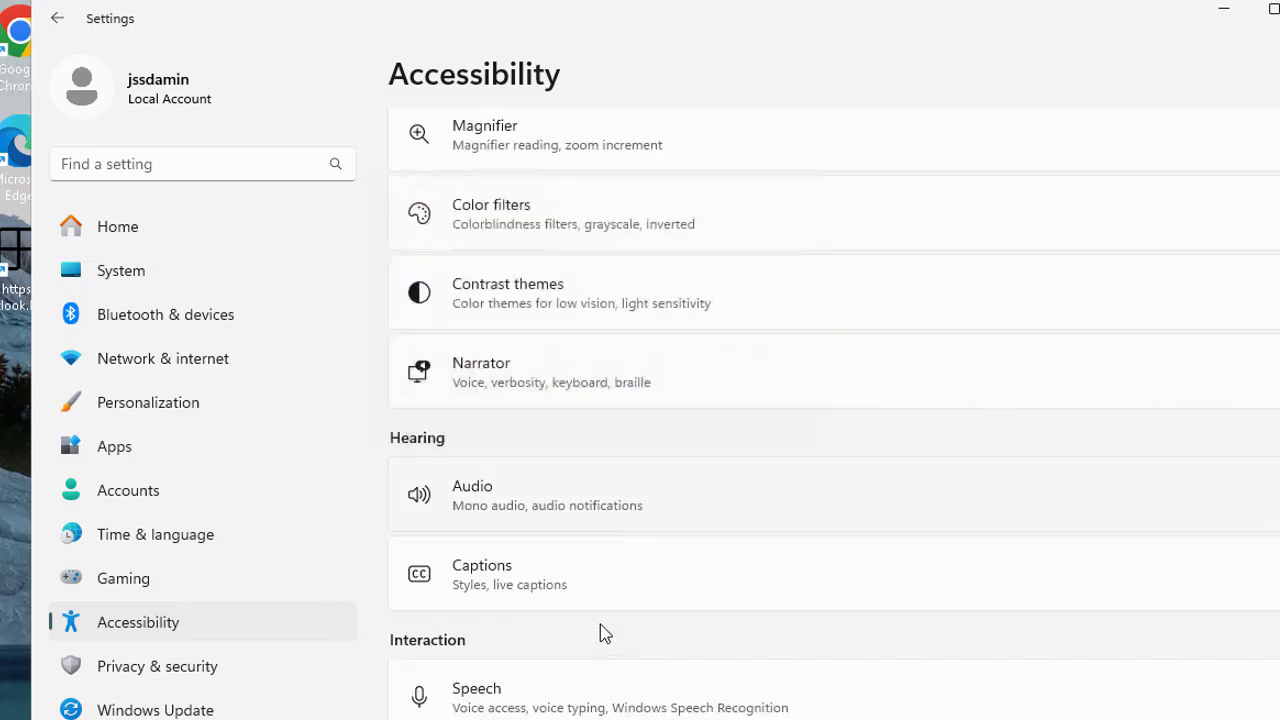
click(540, 505)
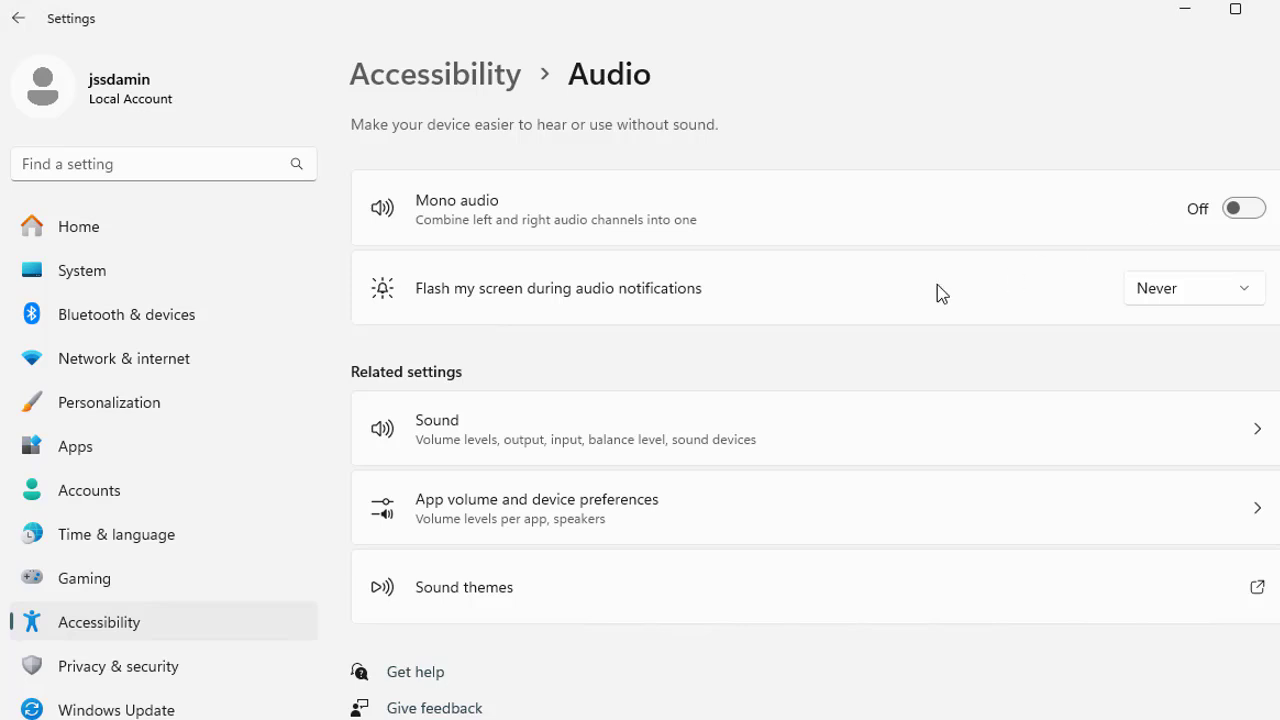
Try Mono audio on and off, leaving screen flashing at Never.
click(1240, 212)
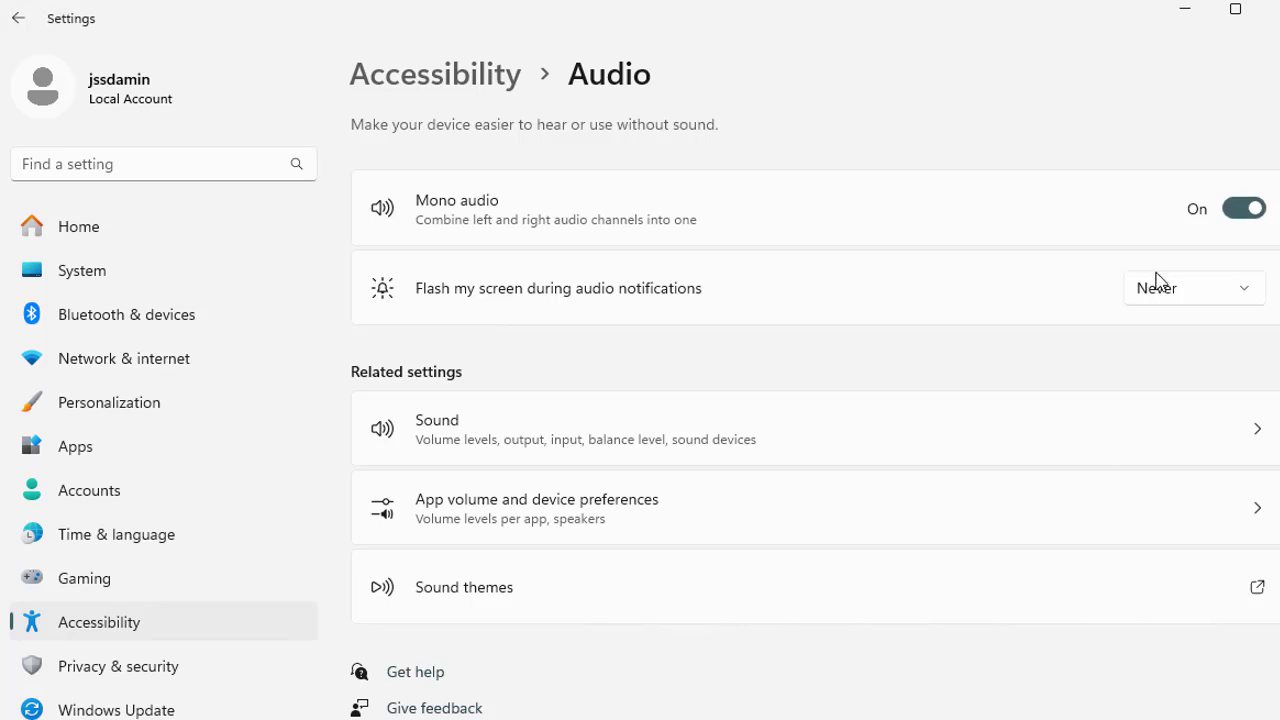
click(1183, 287)
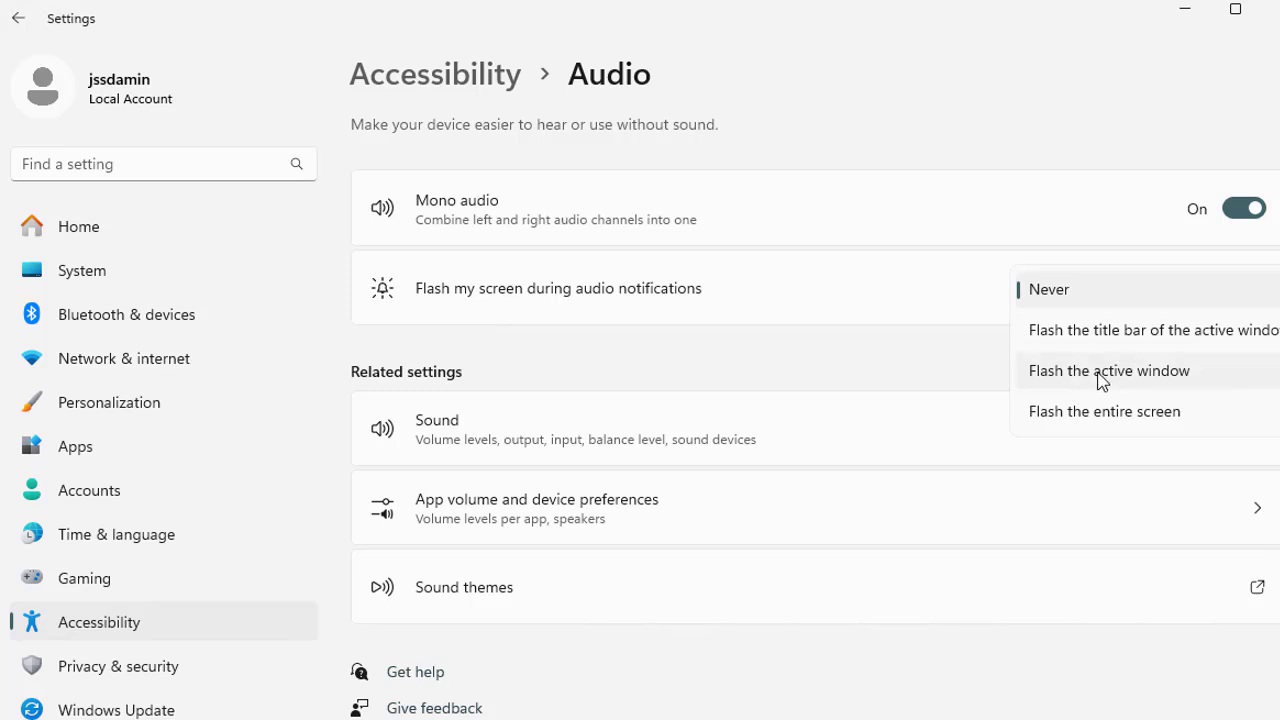
click(1165, 202)
click(1243, 211)
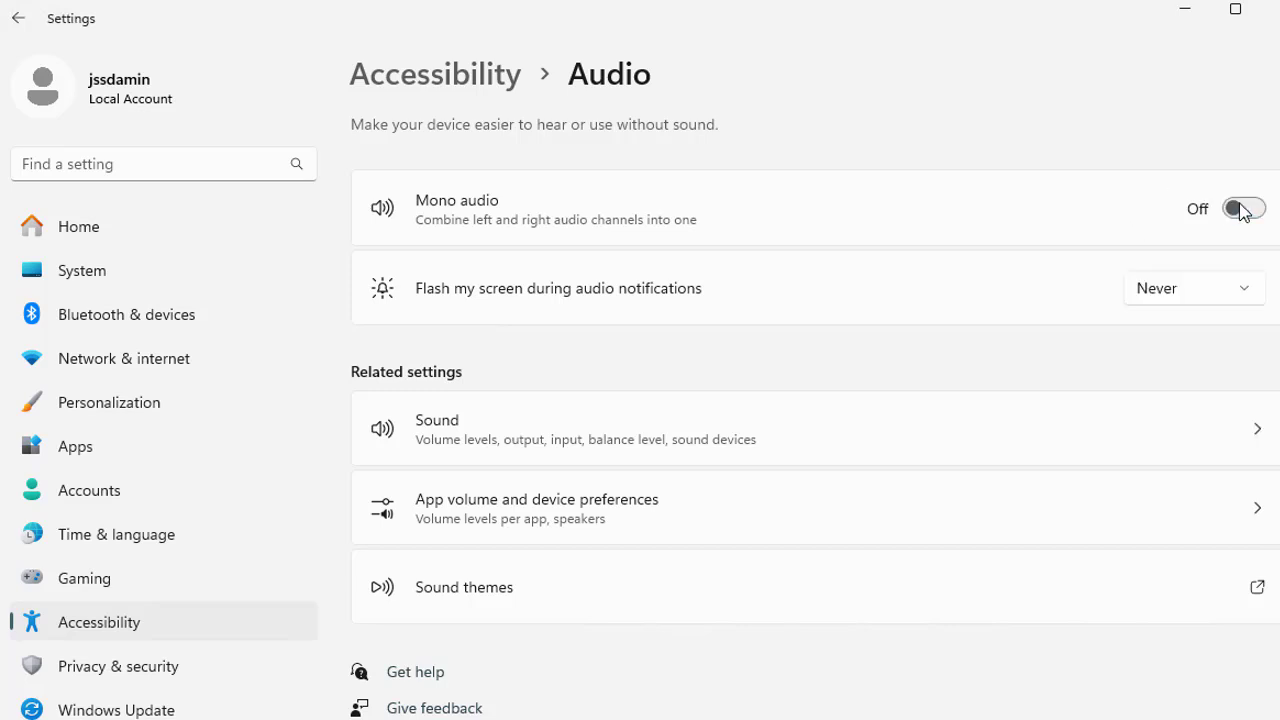
Visit the related Sound settings, then return to the Accessibility list and scroll down.
click(790, 440)
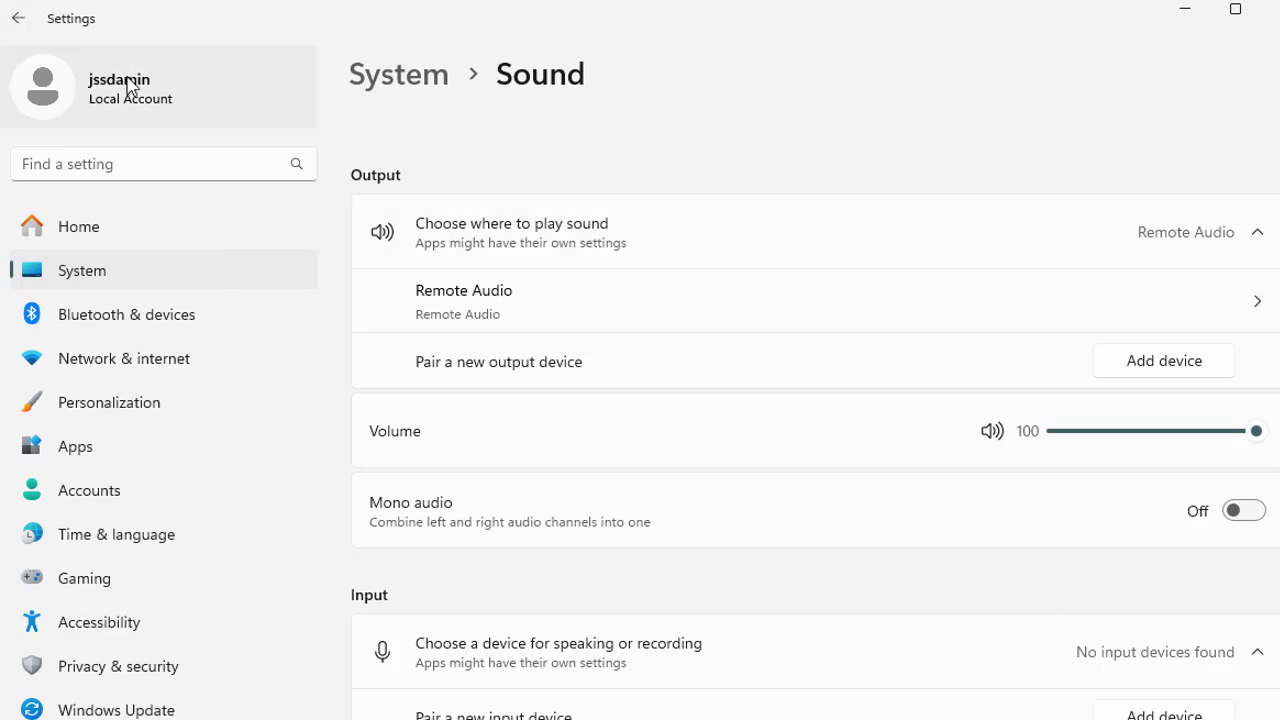
click(92, 636)
scroll(889, 366, down, 4)
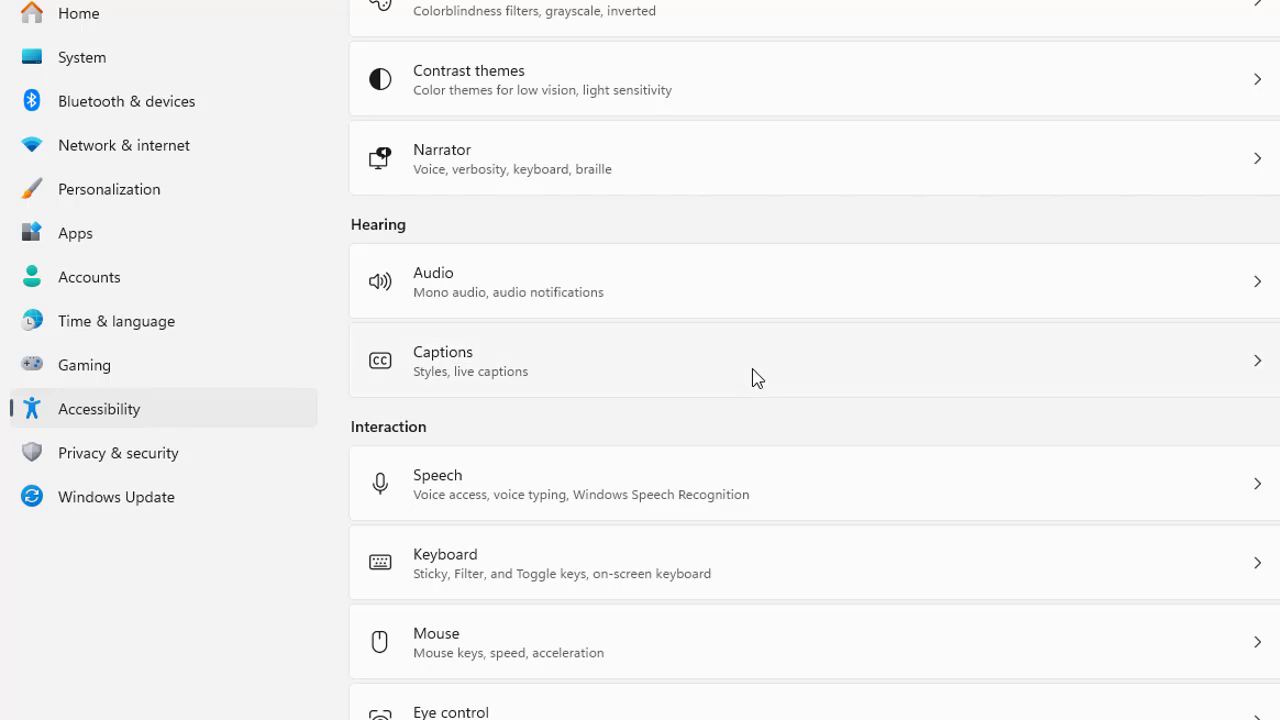
Scroll the Accessibility list and open Speech under Interaction.
scroll(1037, 294, up, 3)
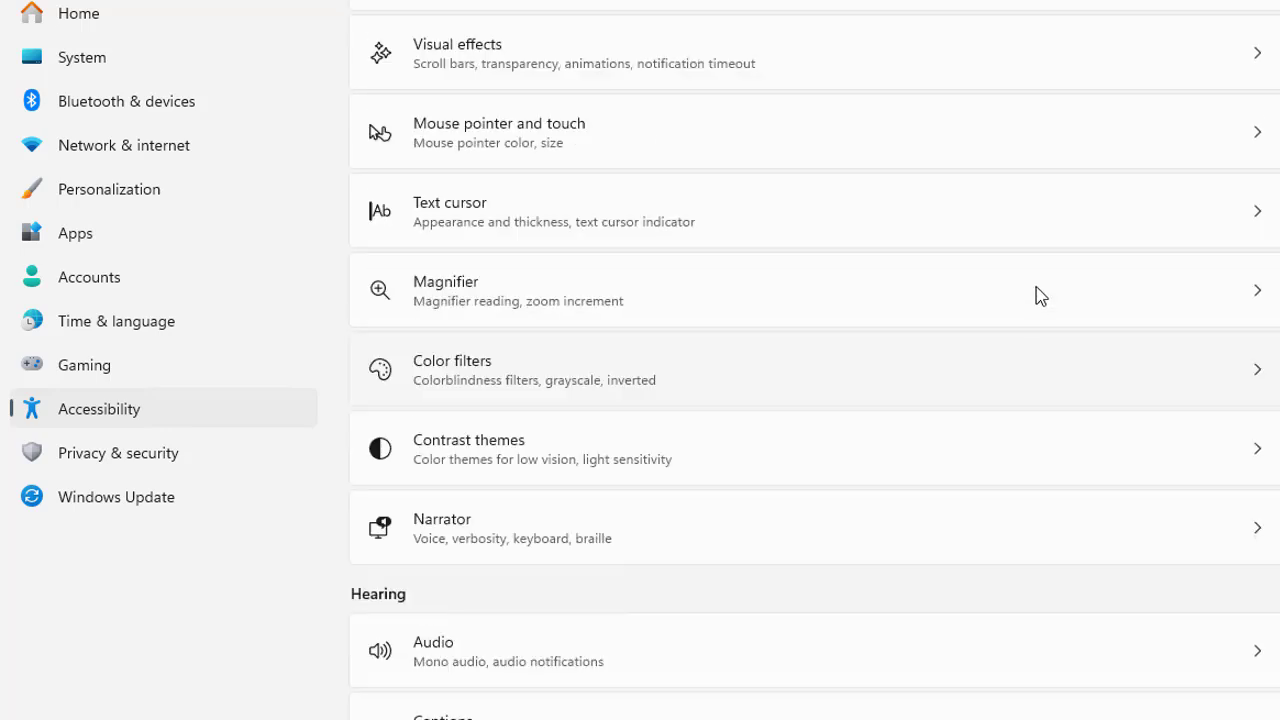
scroll(1037, 294, down, 1)
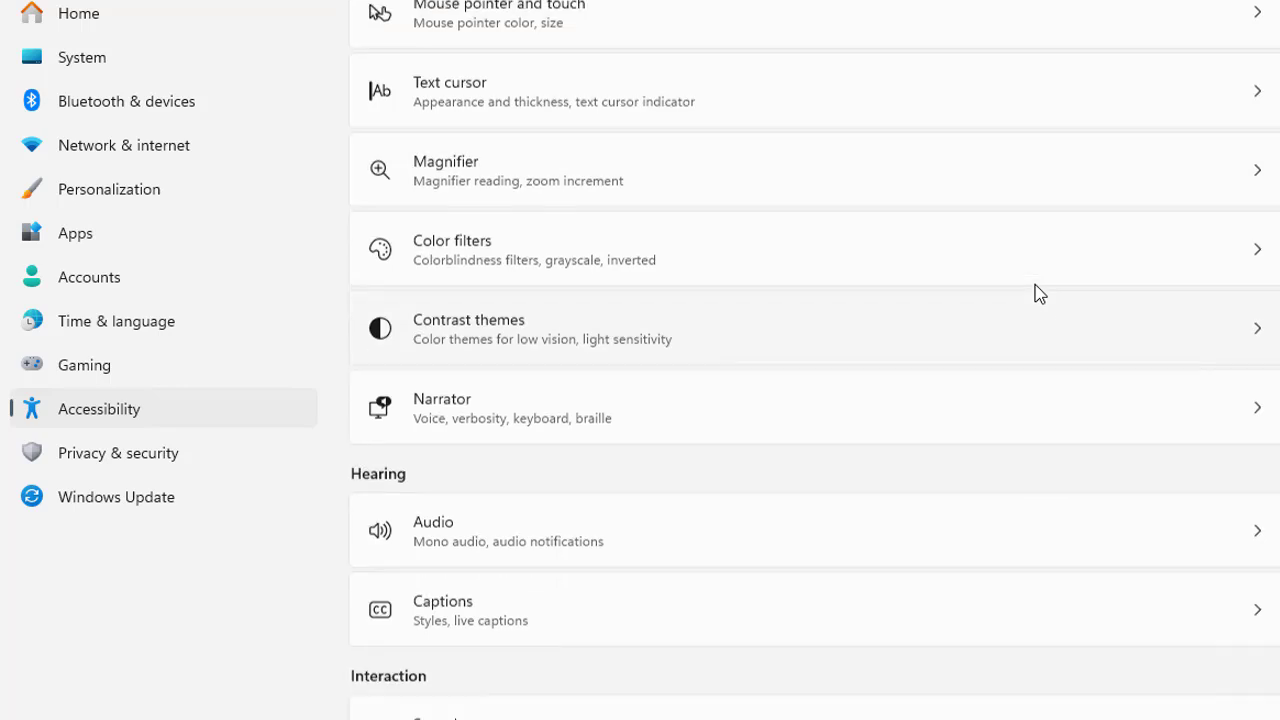
scroll(1037, 291, down, 2)
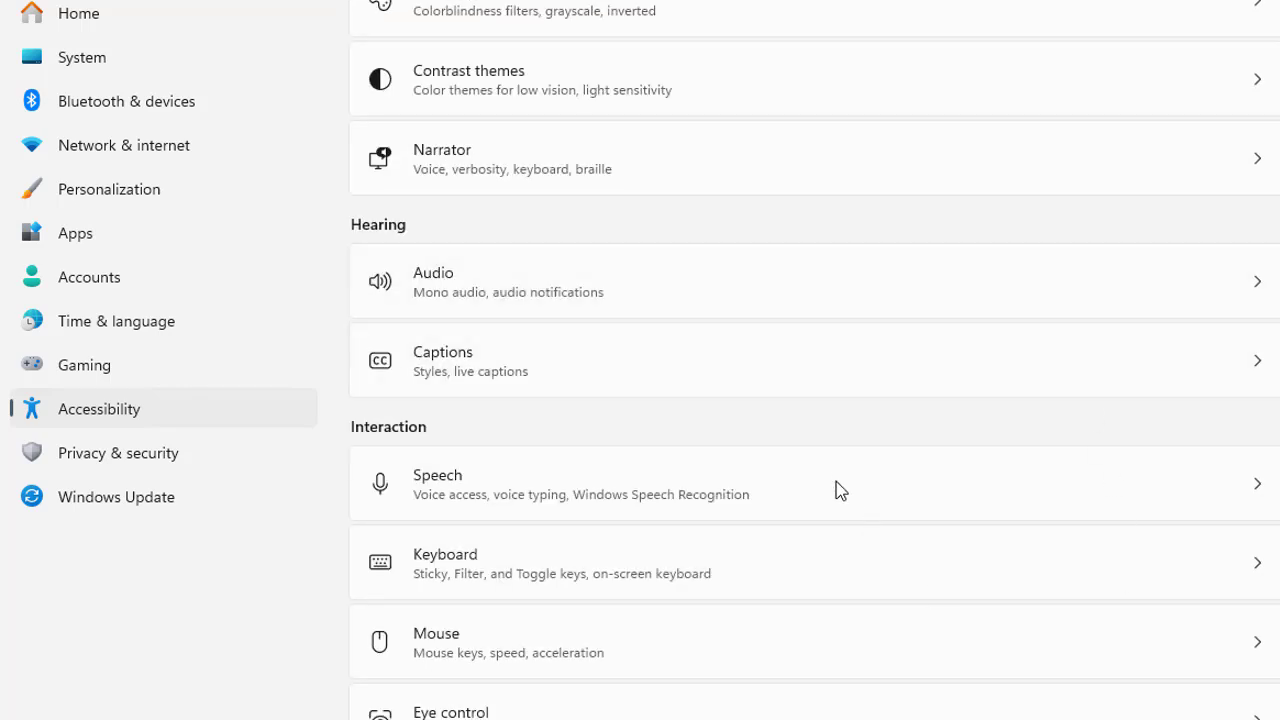
click(583, 484)
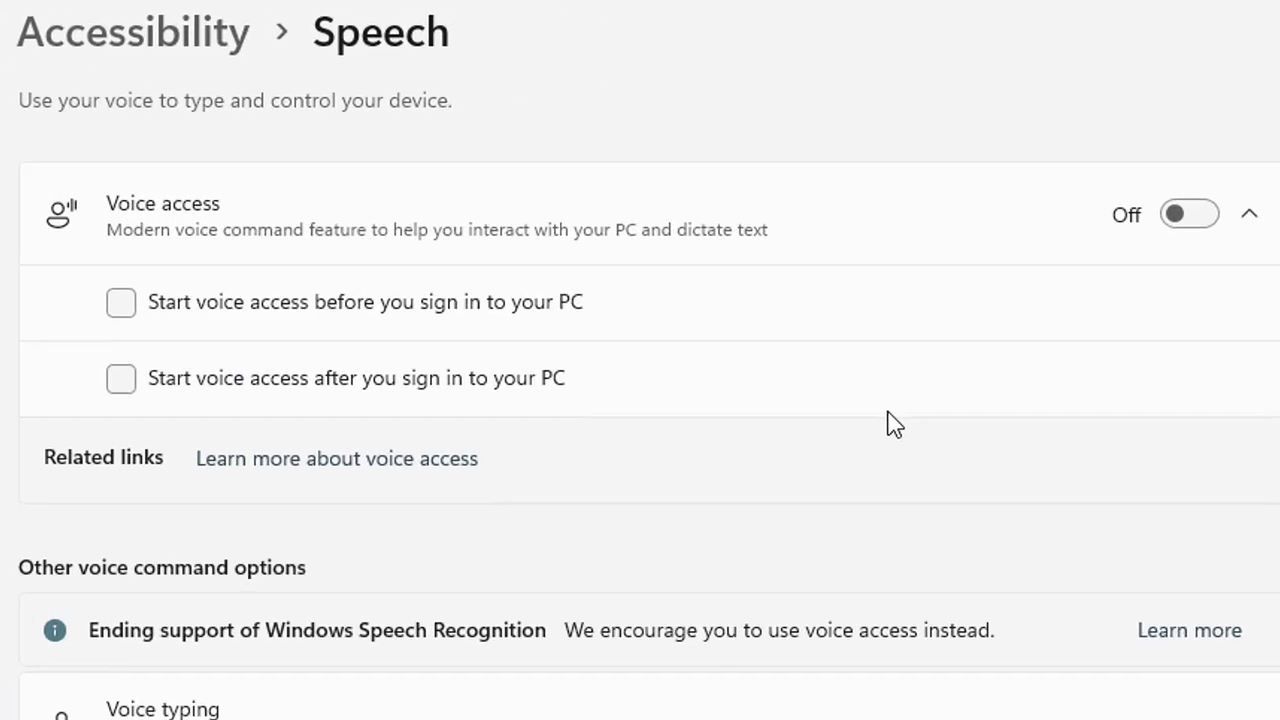
Switch the Voice access toggle on.
click(1197, 214)
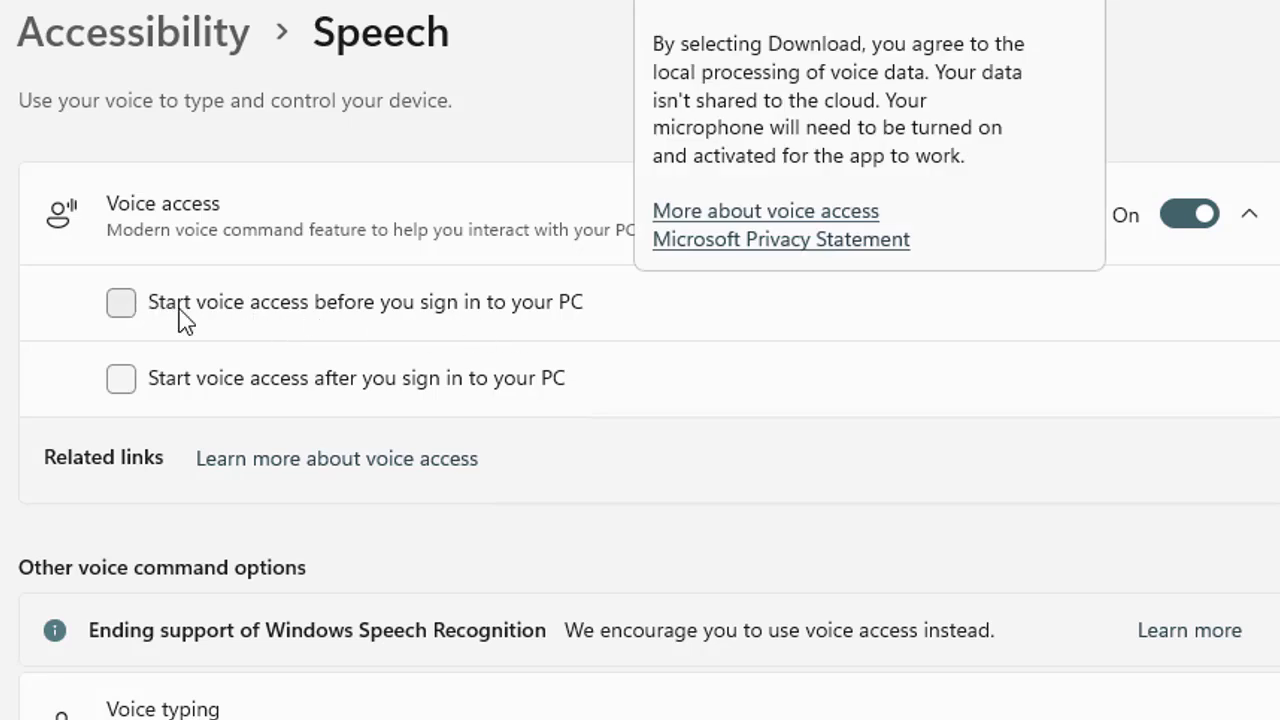
Toggle Voice access start-before-sign-in on and off, then dismiss the 'No audio input device found' error.
click(122, 308)
click(121, 302)
scroll(640, 400, down, 1)
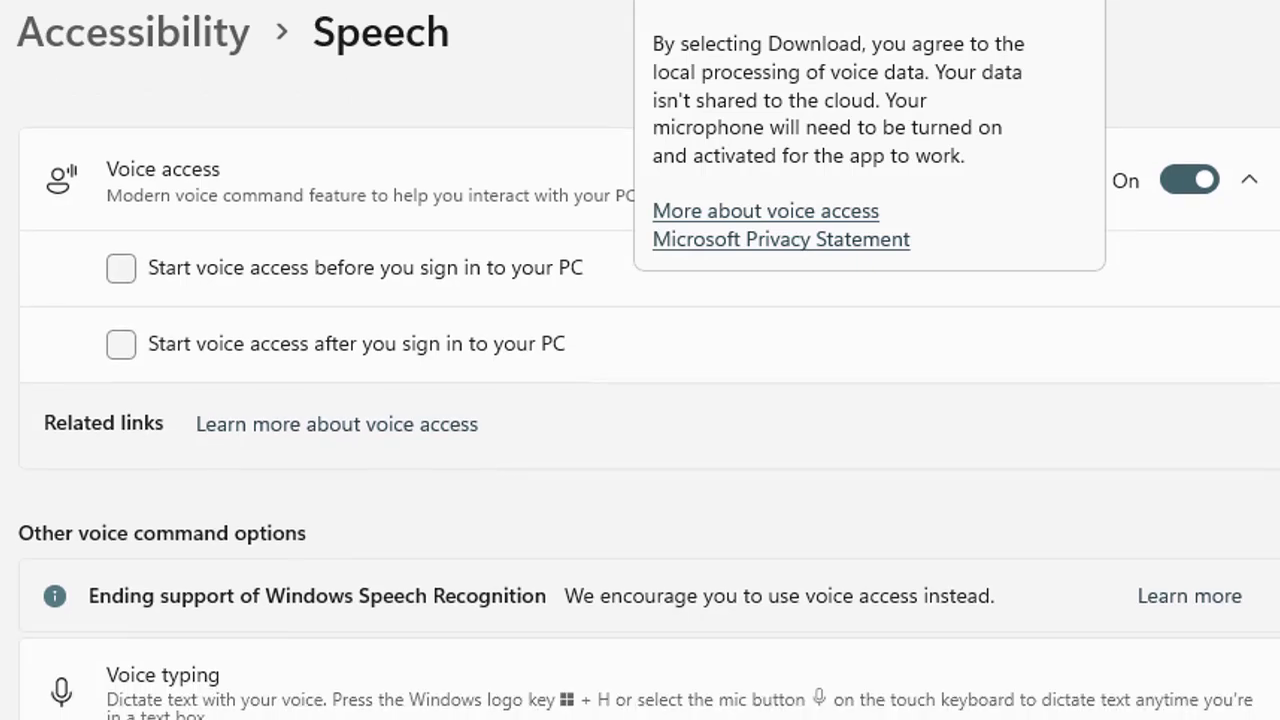
scroll(640, 400, down, 1)
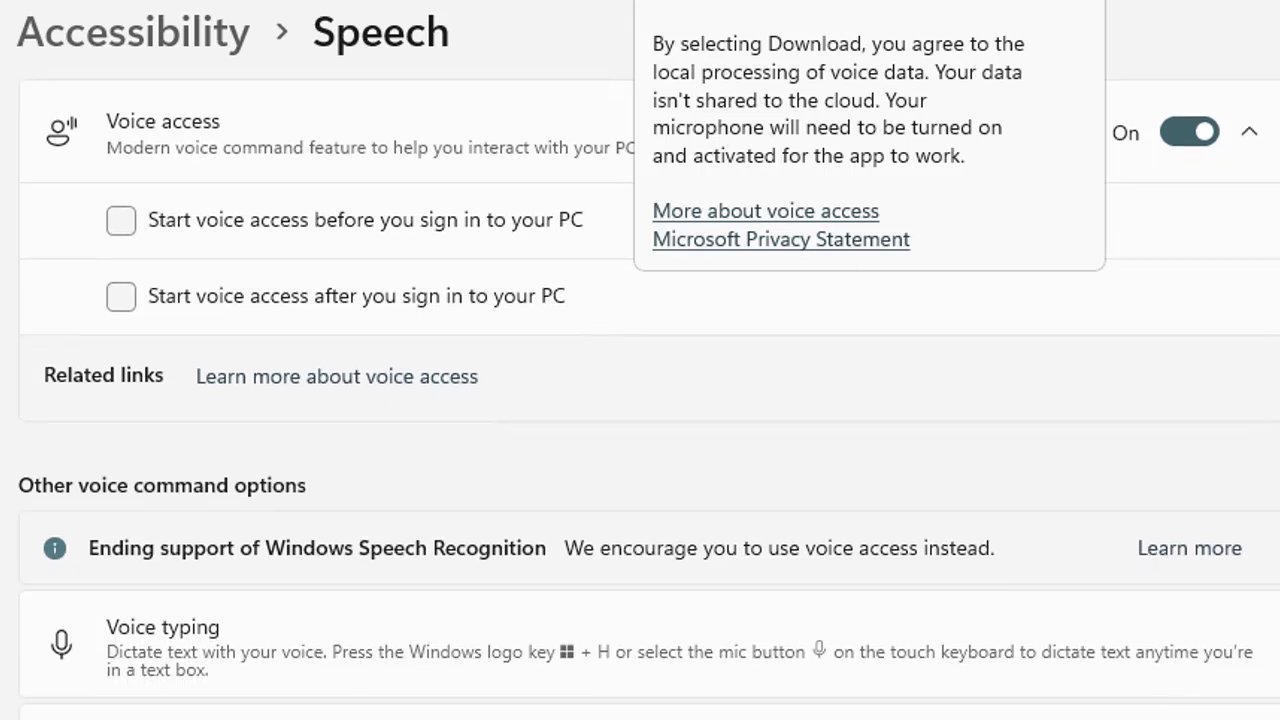
scroll(640, 400, down, 1)
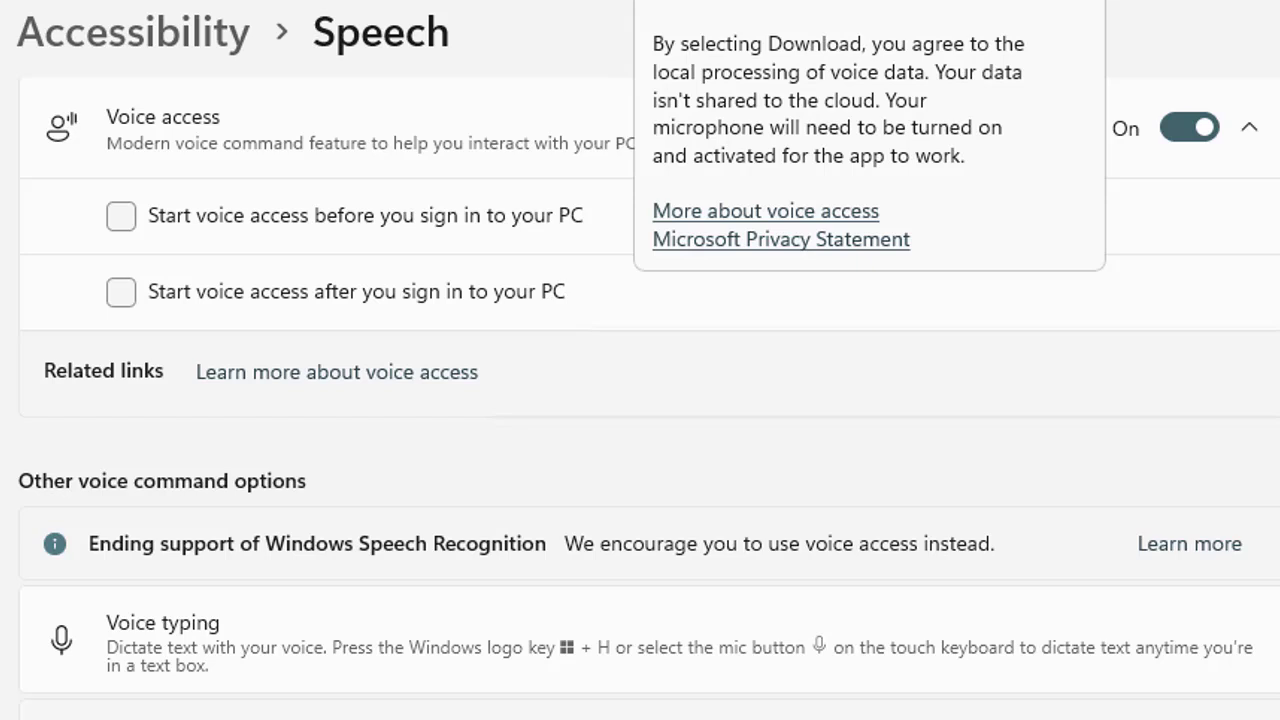
scroll(640, 400, up, 2)
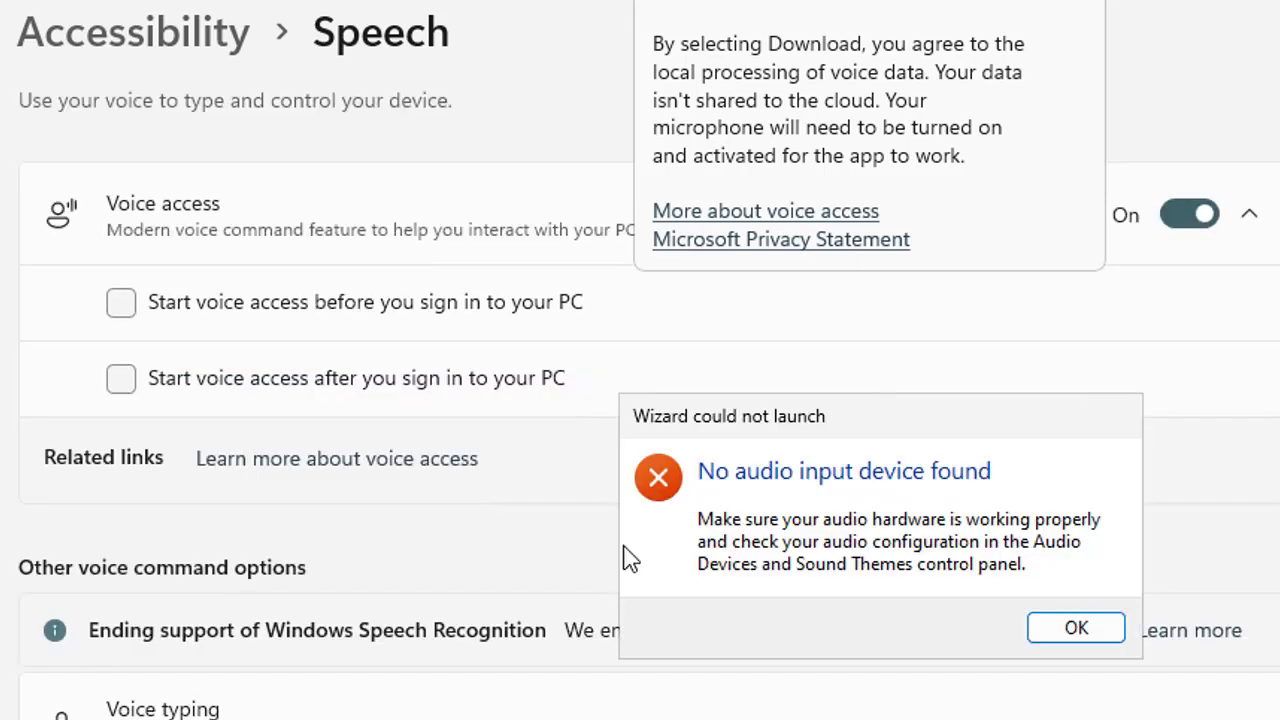
click(1055, 624)
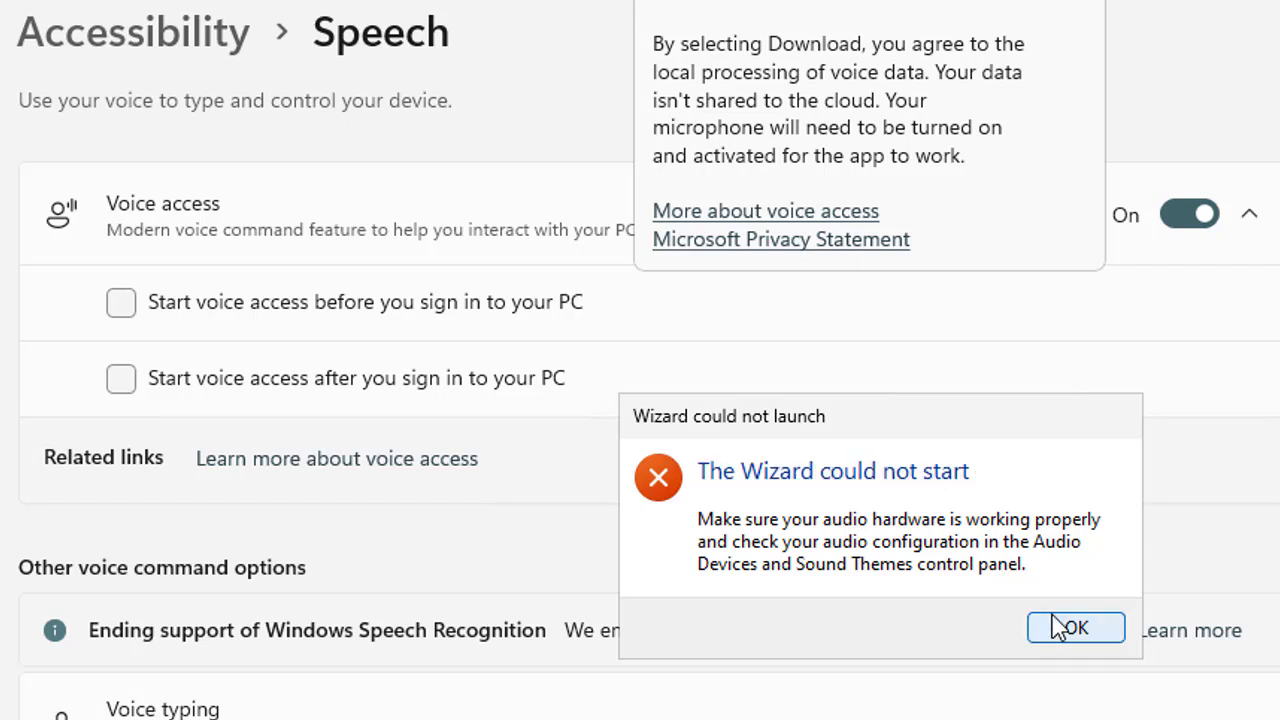
Dismiss the wizard error, expand Windows Speech Recognition, and switch Voice access off.
click(1080, 630)
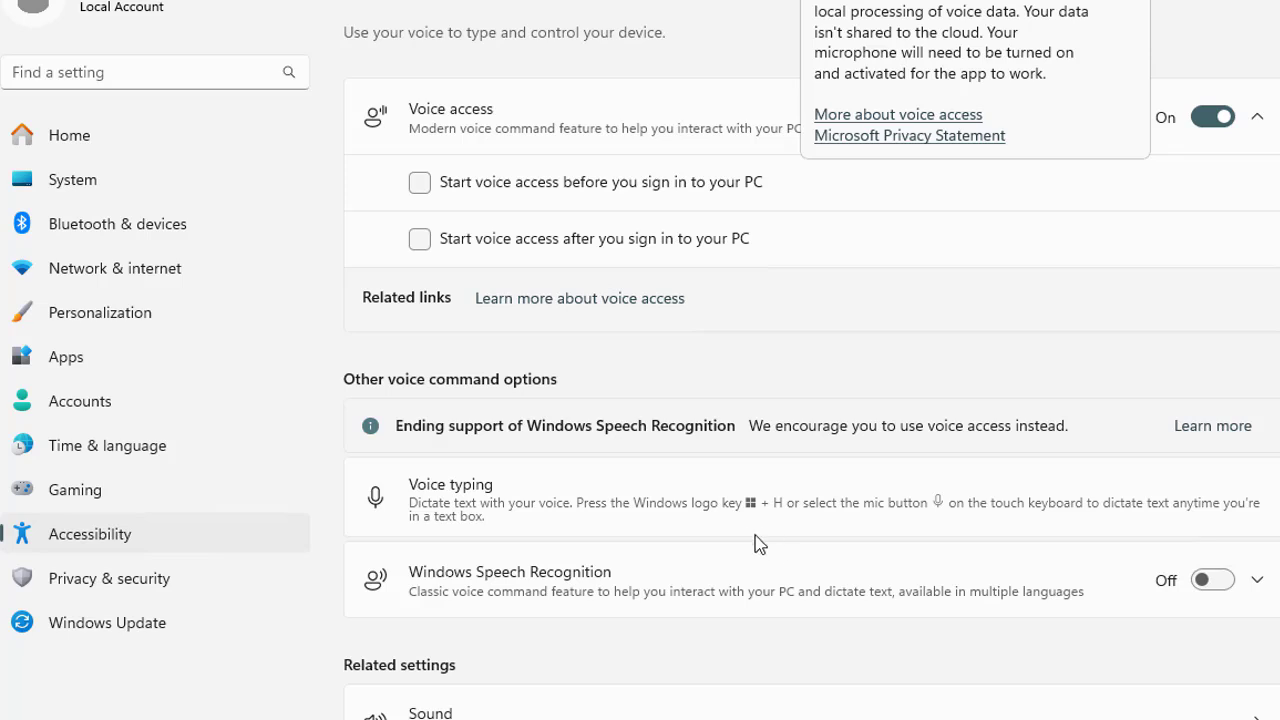
click(620, 585)
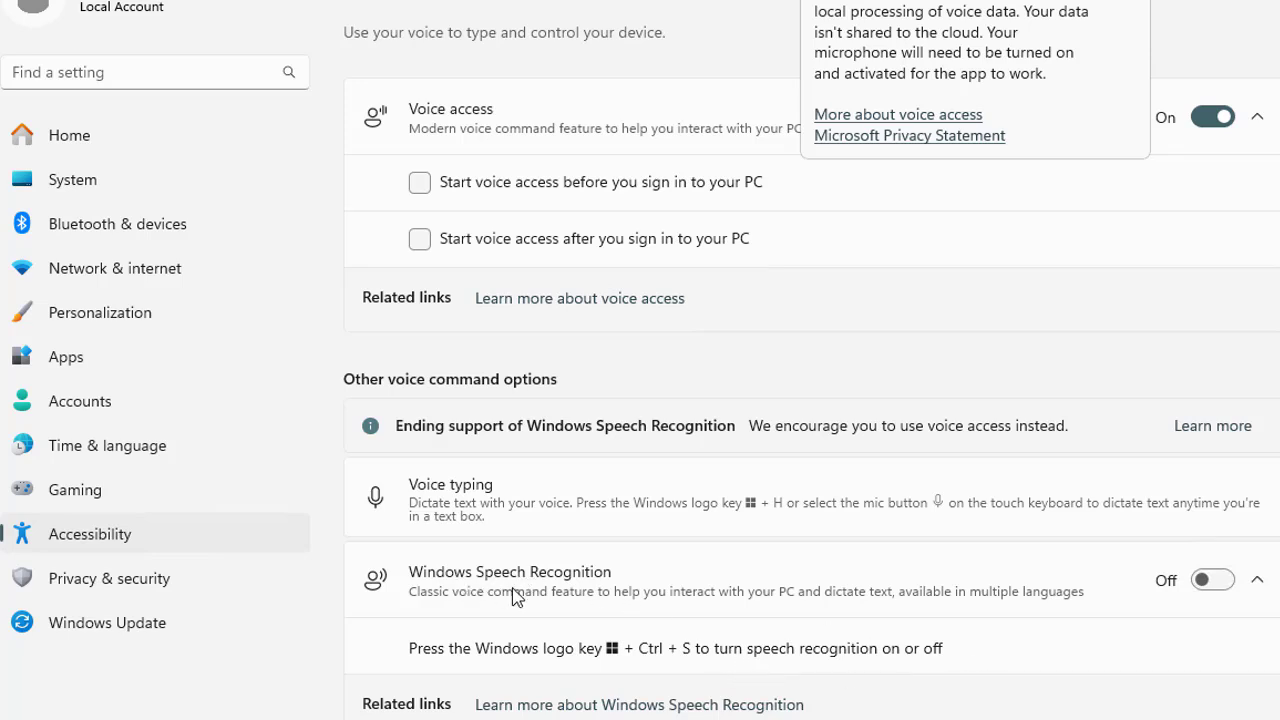
click(1218, 116)
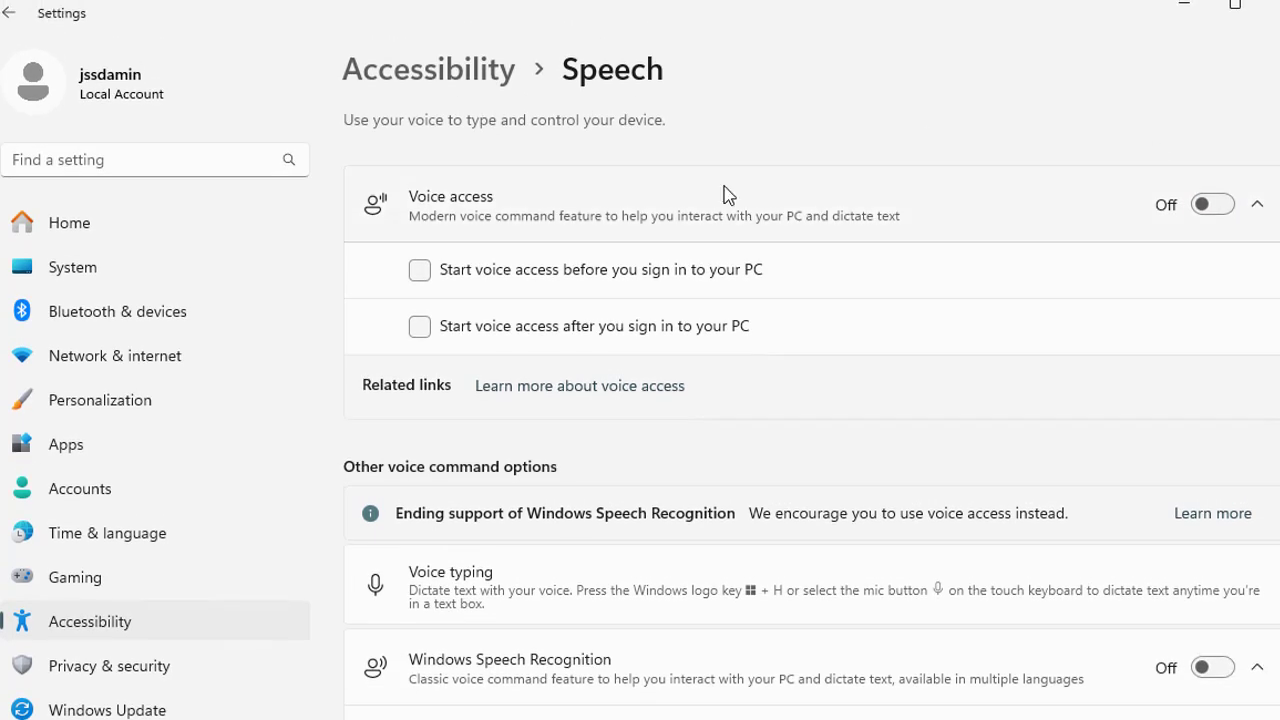
Go back to Accessibility and scroll down to the Interaction settings.
click(8, 22)
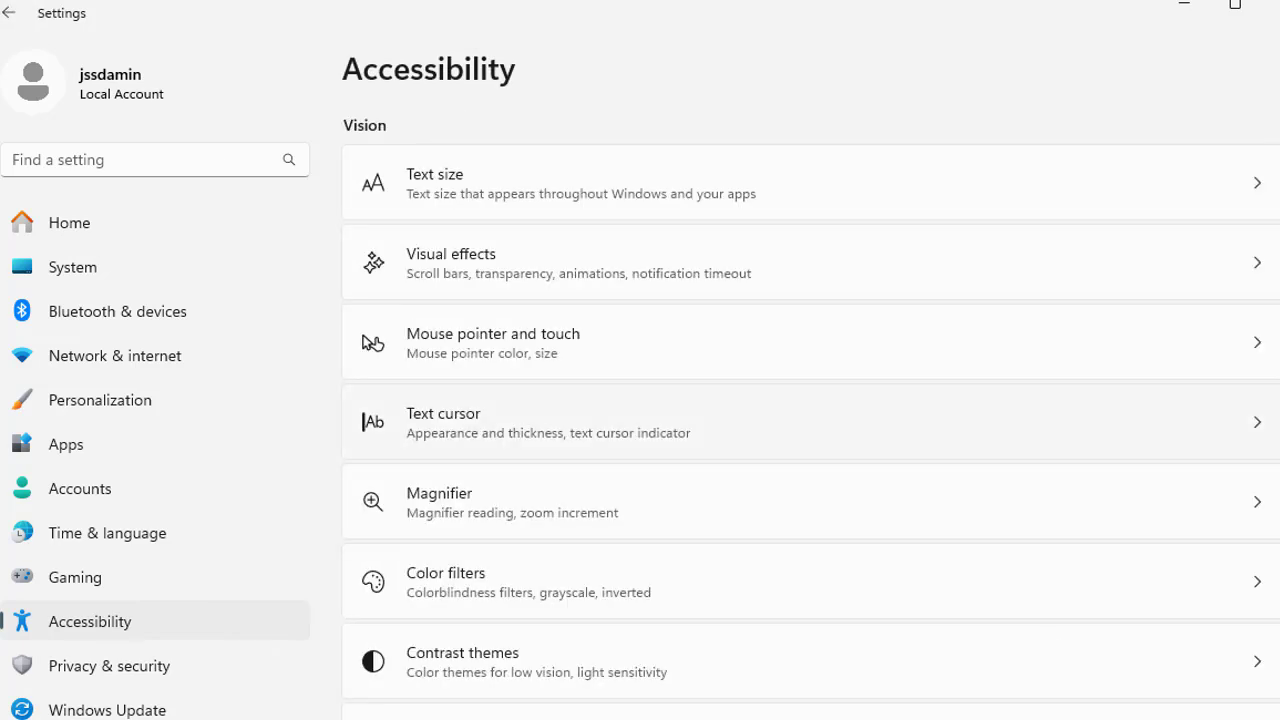
scroll(988, 703, down, 4)
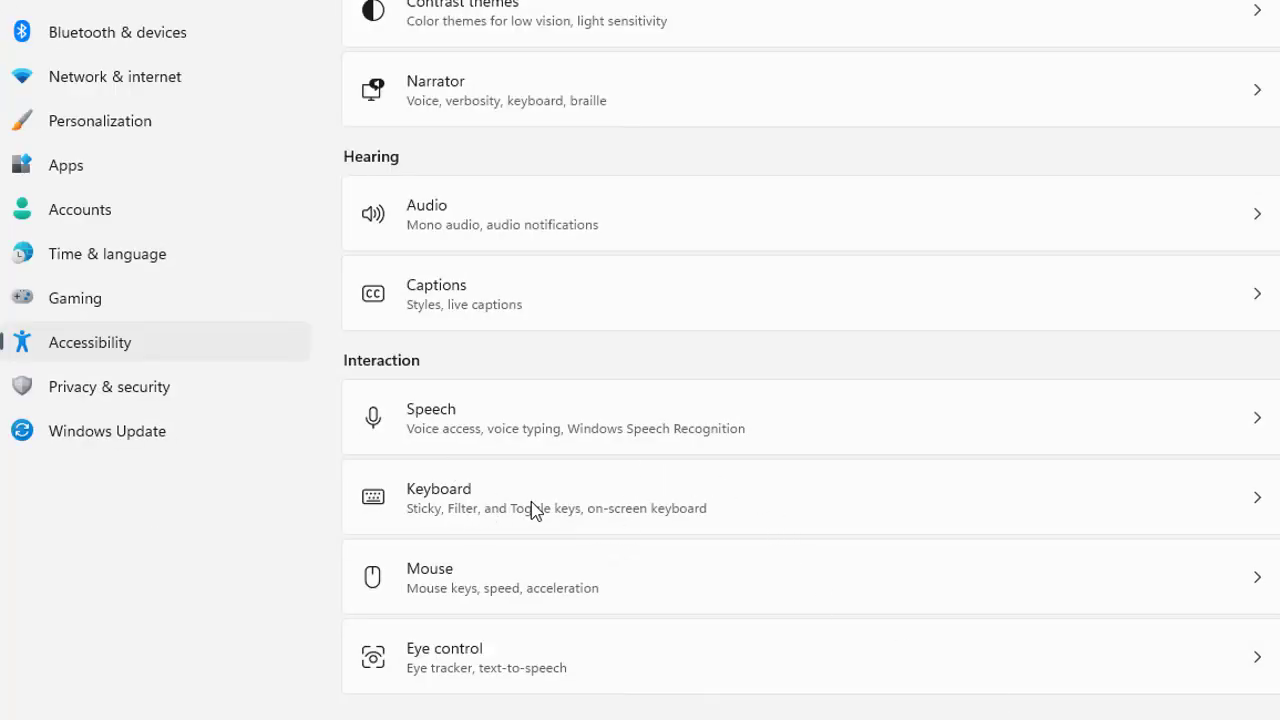
Open Keyboard settings, turn on Sticky keys and Toggle keys, and check Notification preferences.
click(673, 508)
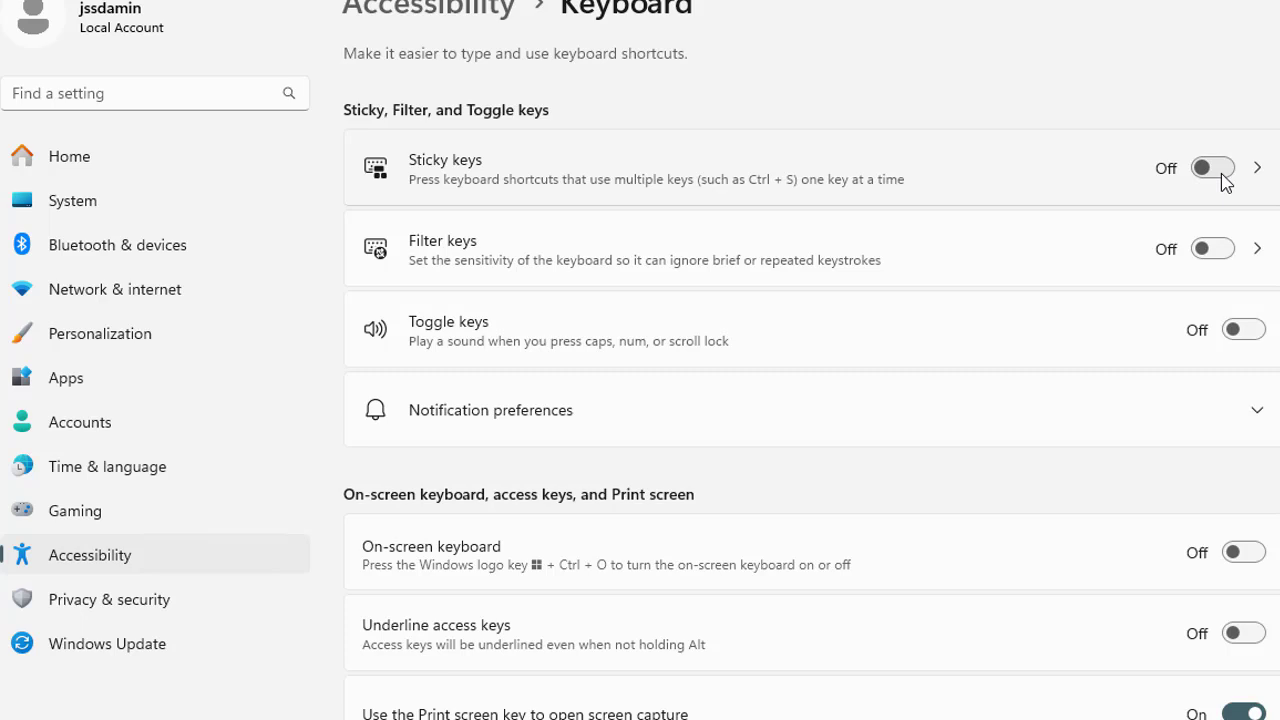
click(1222, 173)
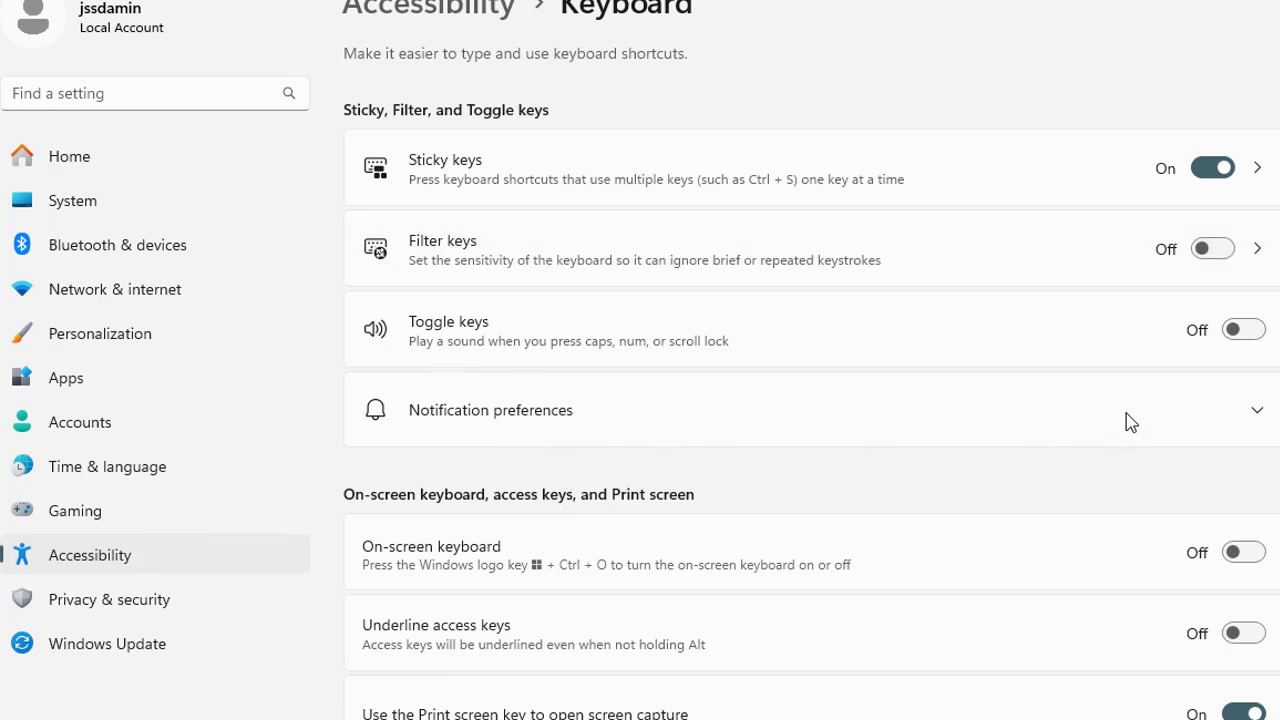
click(1246, 333)
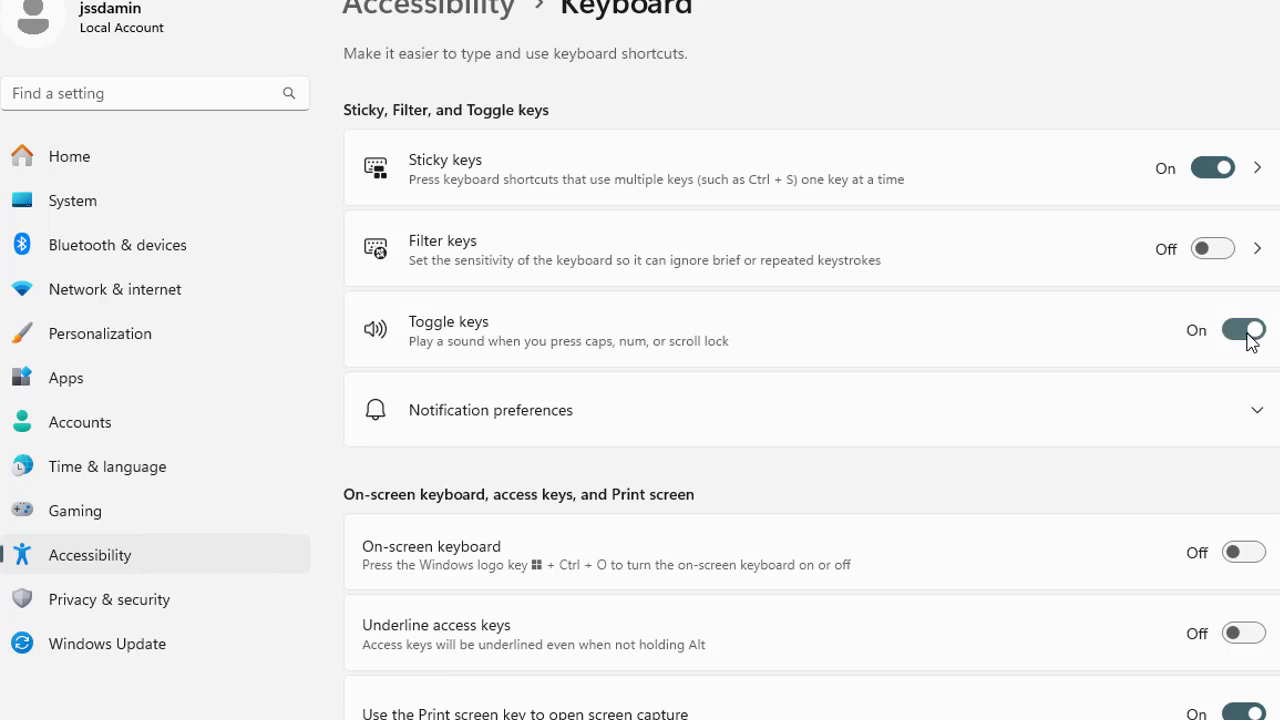
click(1000, 409)
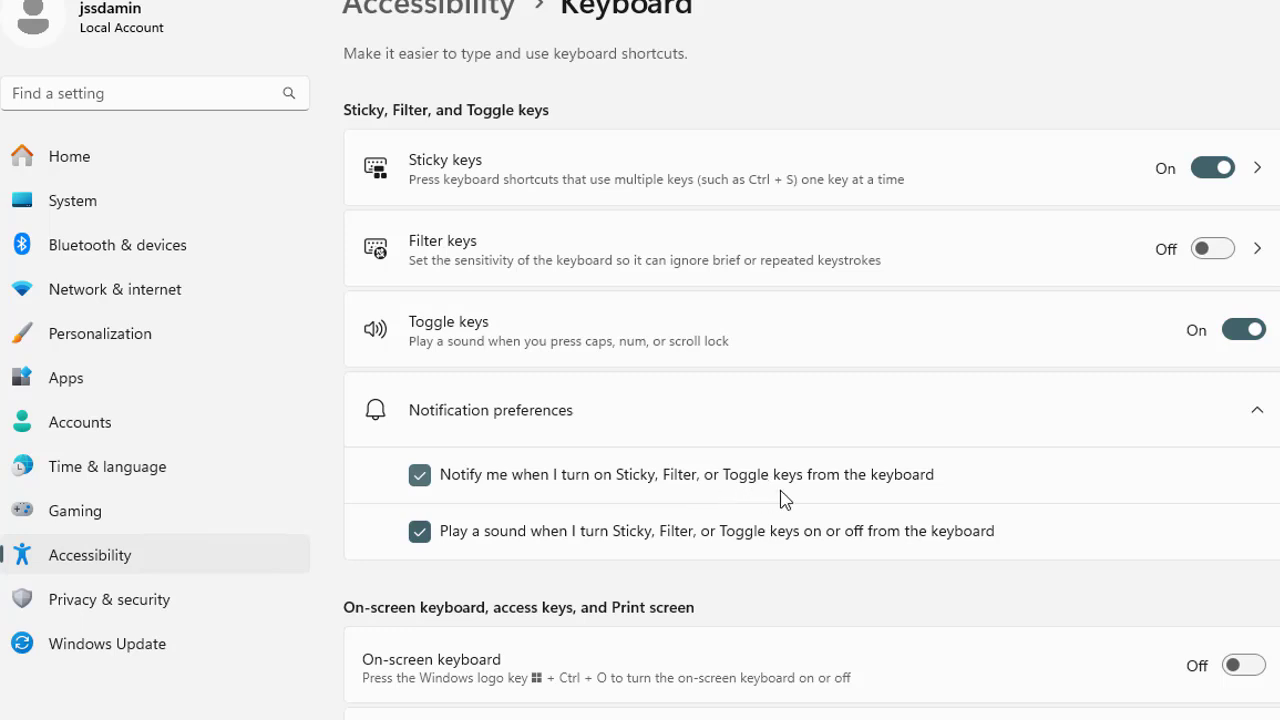
click(1022, 430)
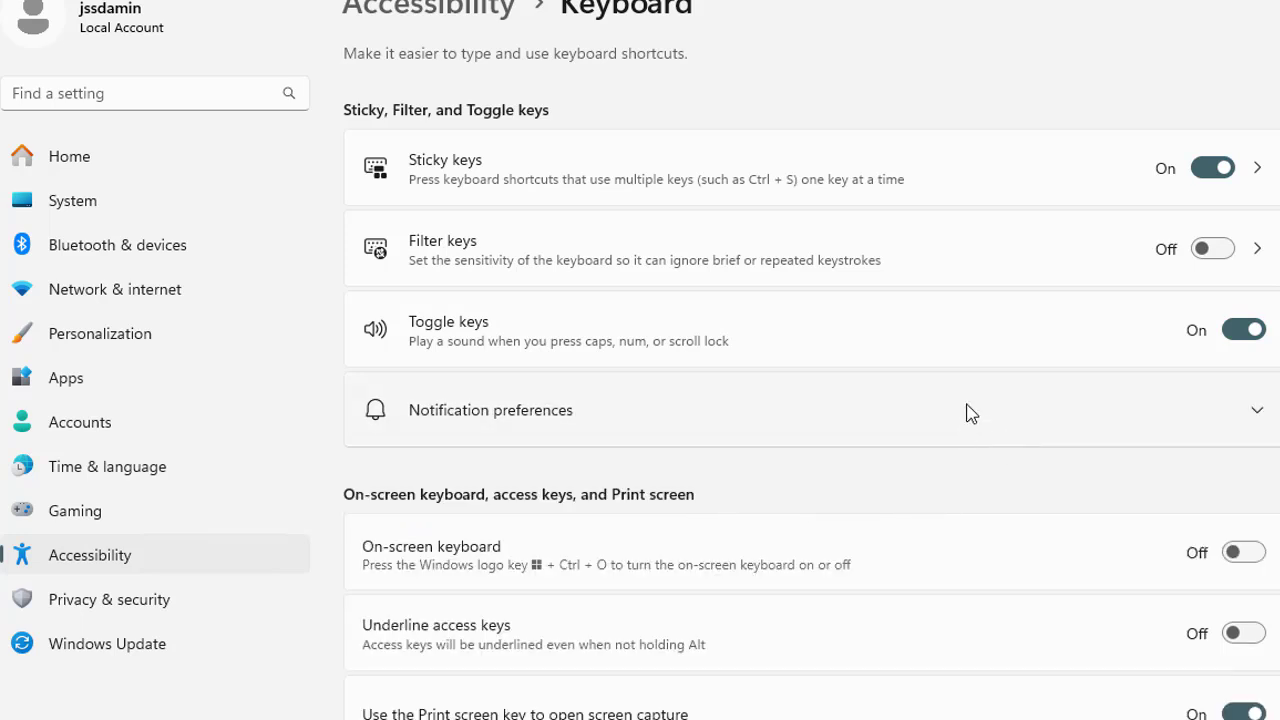
scroll(970, 412, down, 2)
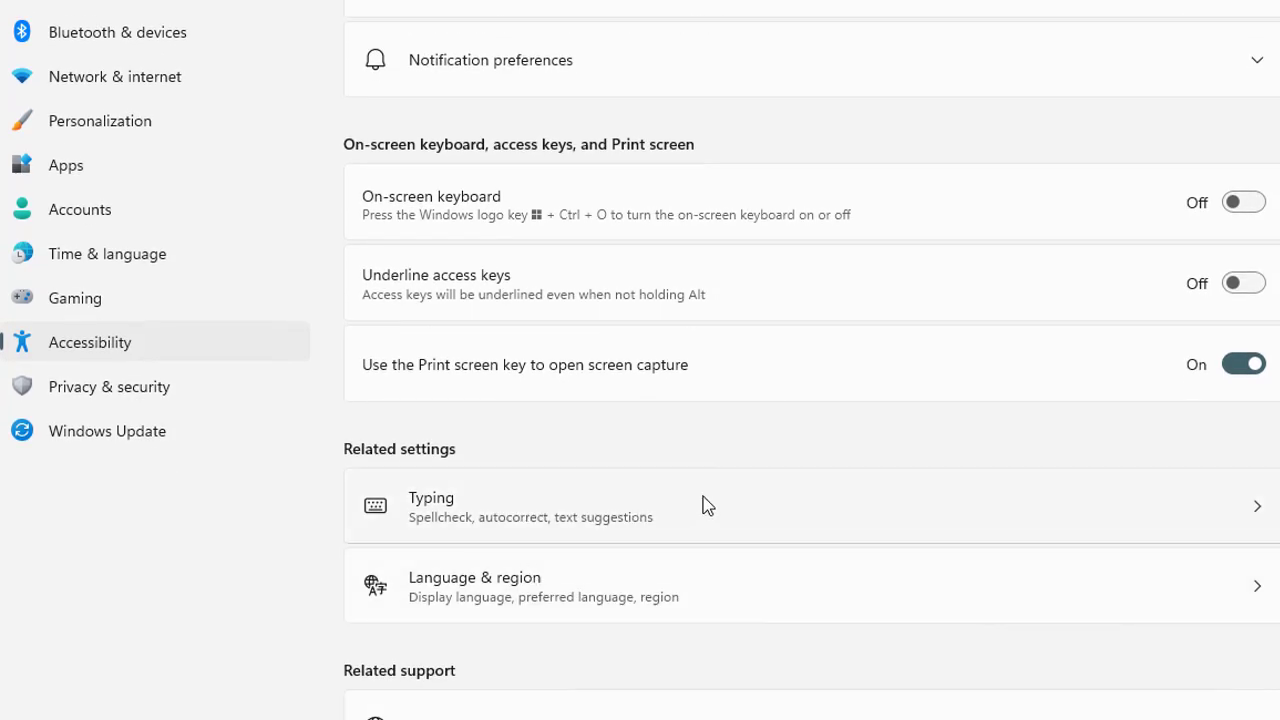
click(766, 512)
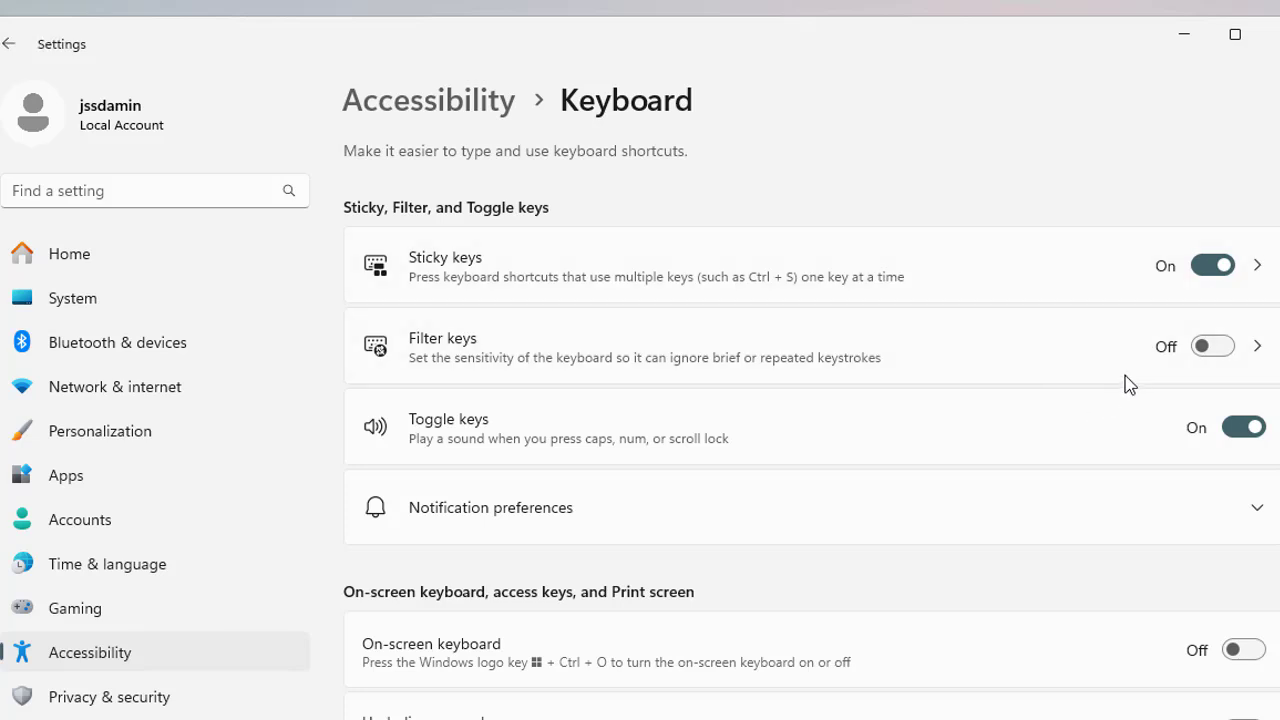
Open Magnifier, toggle it on and back off, and expand its sign-in start options.
click(447, 118)
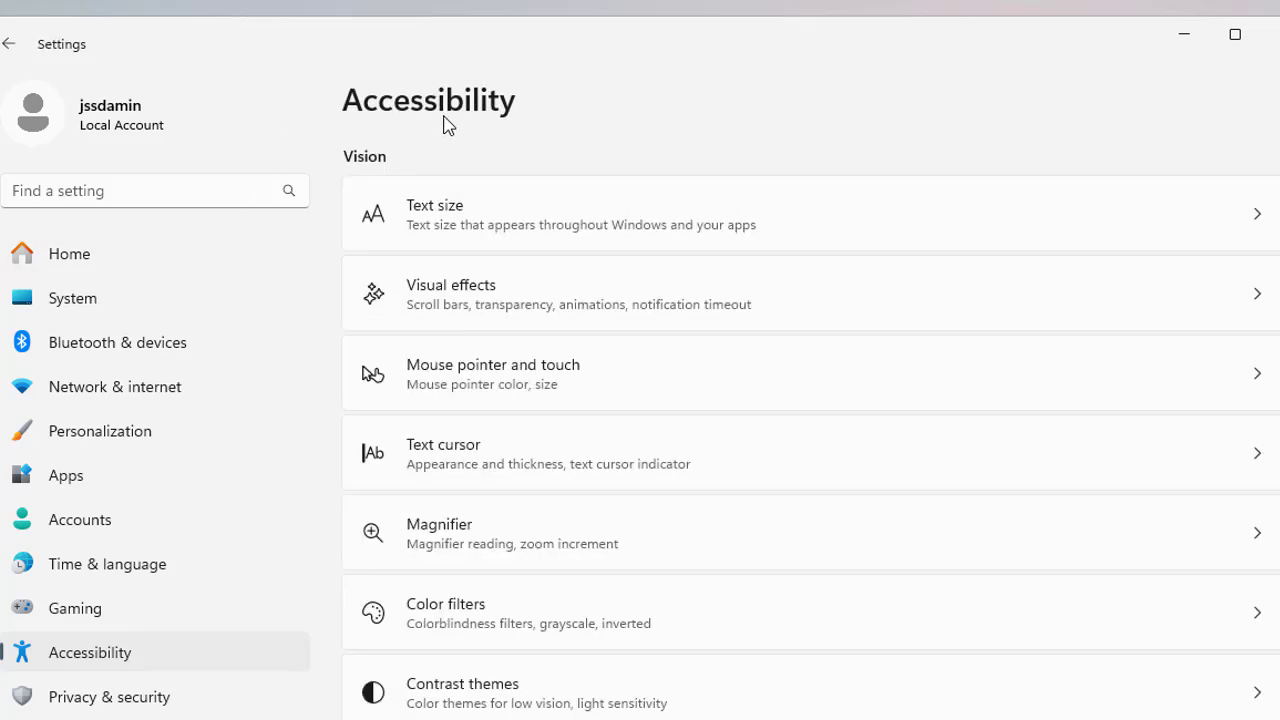
click(510, 538)
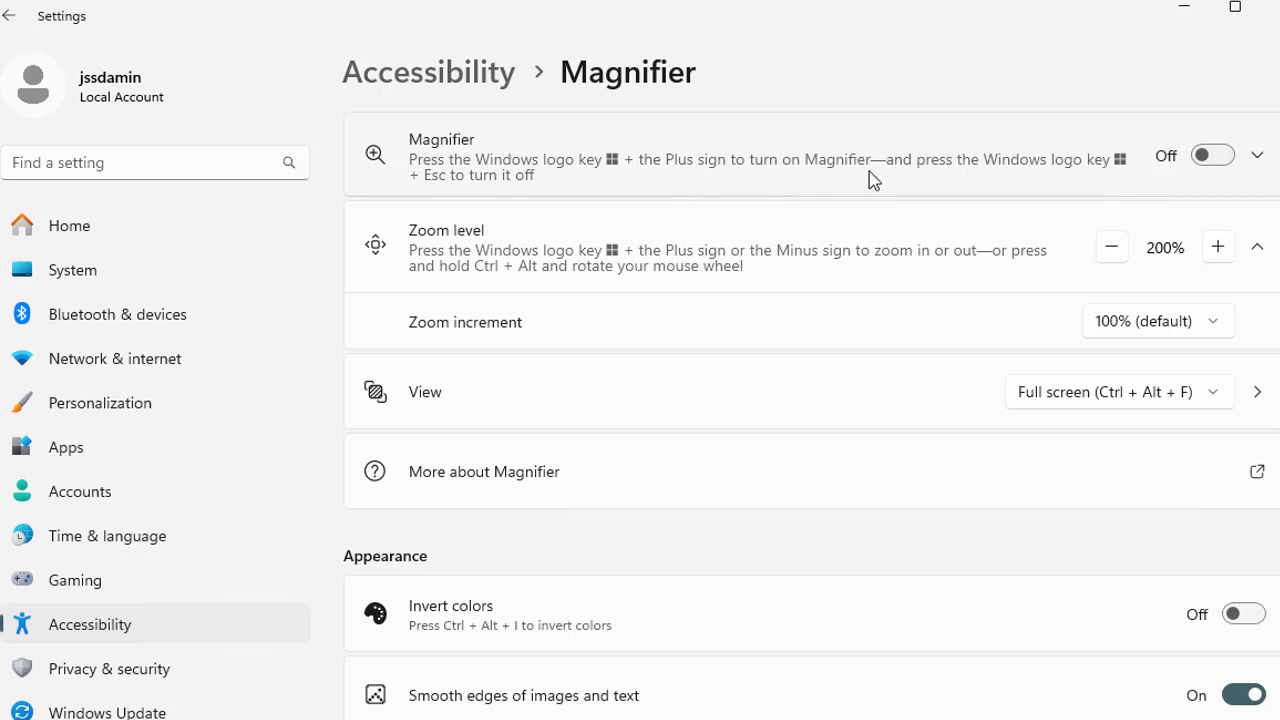
click(1214, 157)
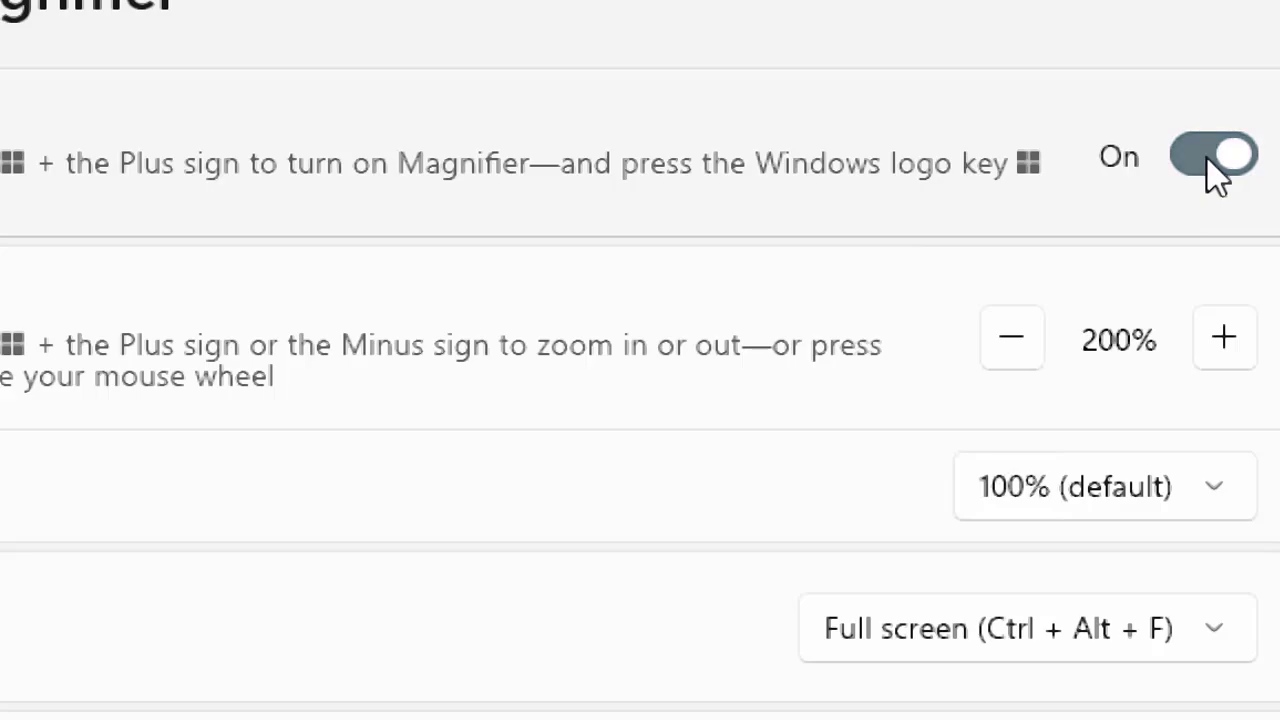
click(1206, 156)
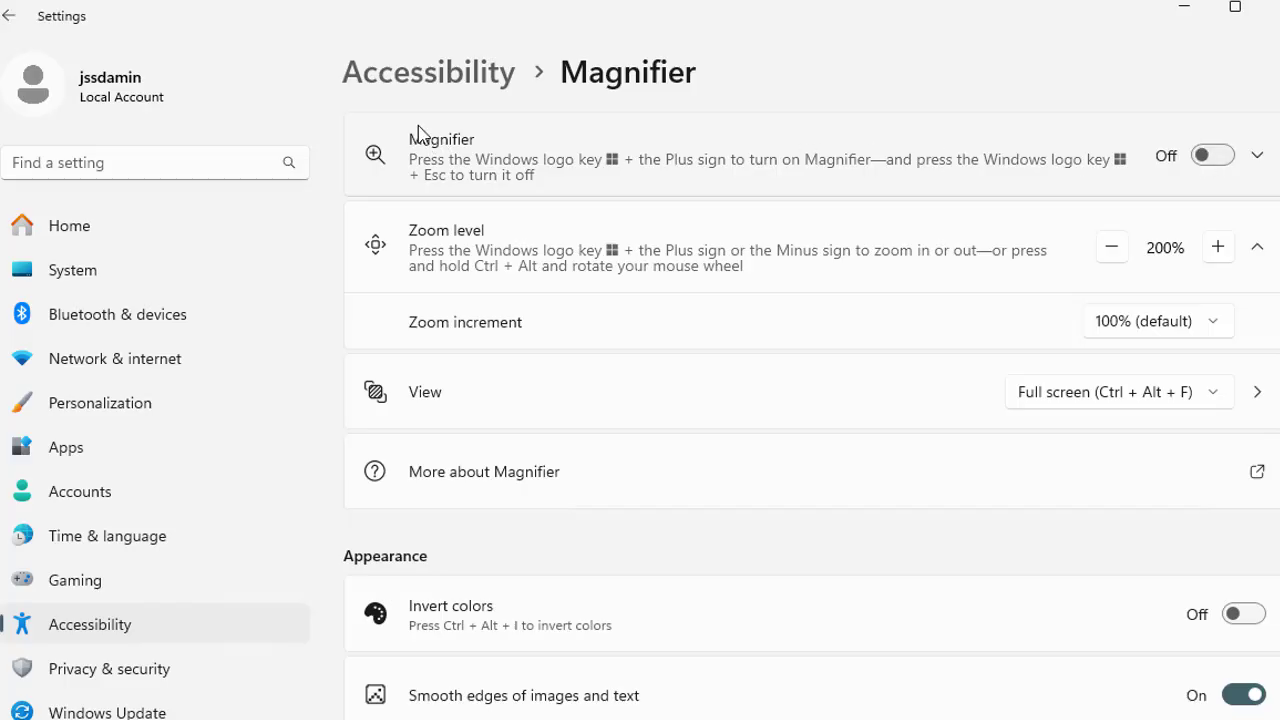
click(1257, 155)
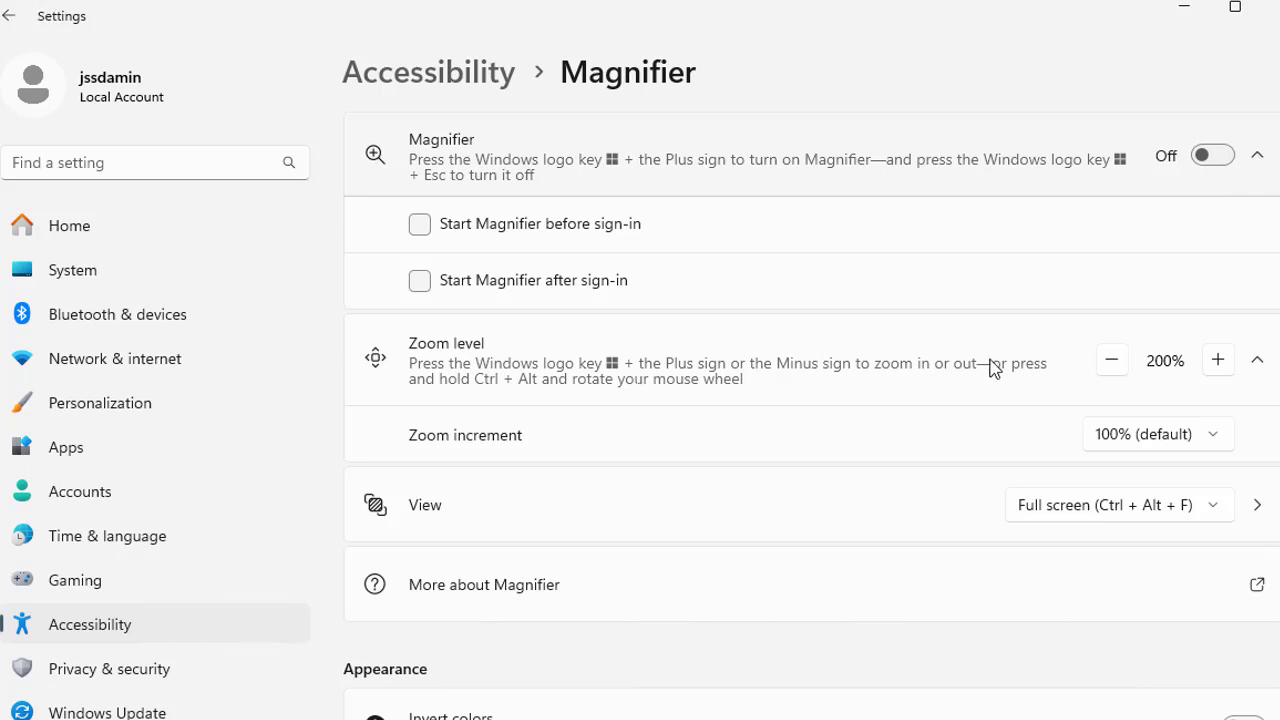
Cycle Magnifier zoom up to 400% and back down to 100%, then bring up the View options.
click(1110, 365)
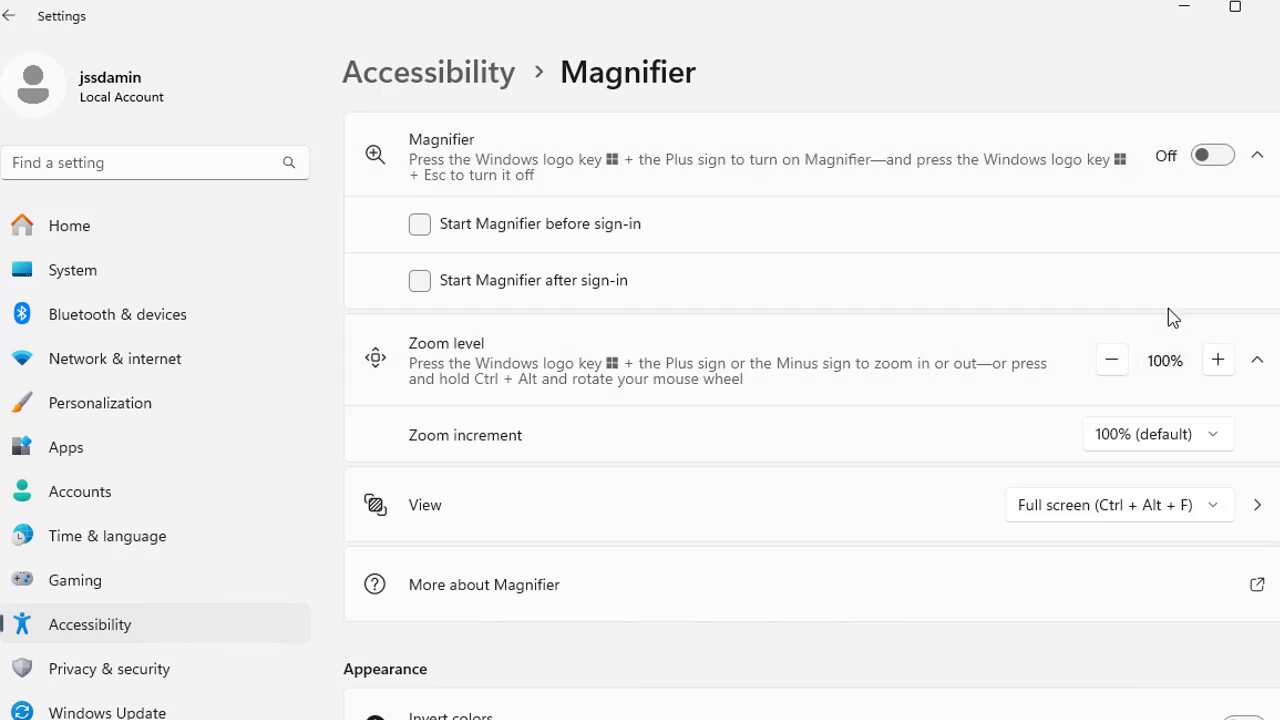
click(1229, 362)
click(1228, 362)
click(1228, 362)
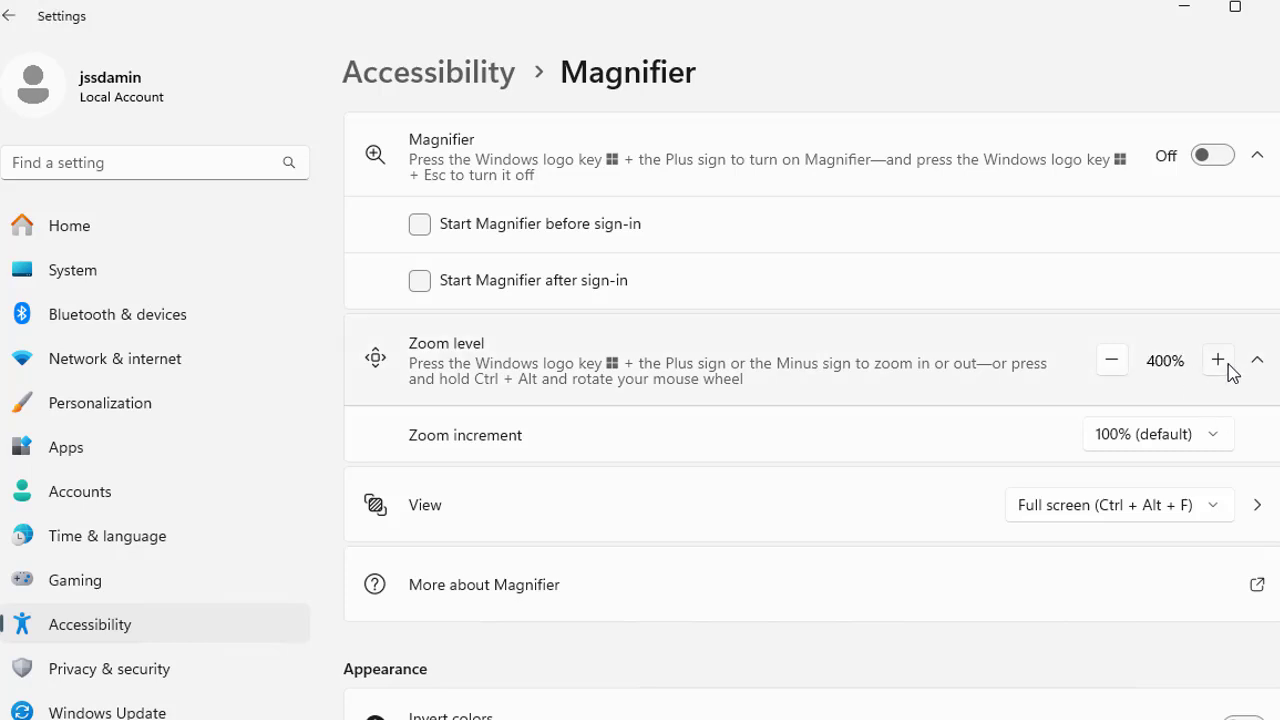
click(1110, 368)
click(1110, 368)
click(1111, 368)
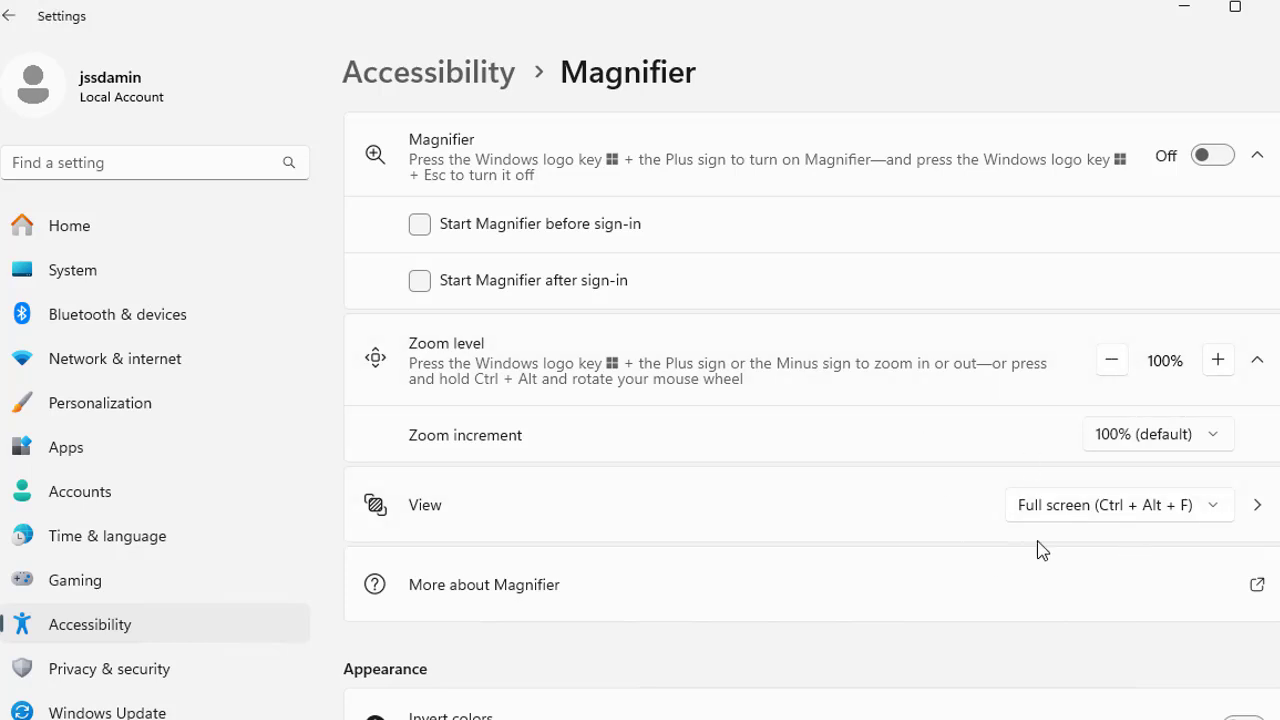
click(723, 522)
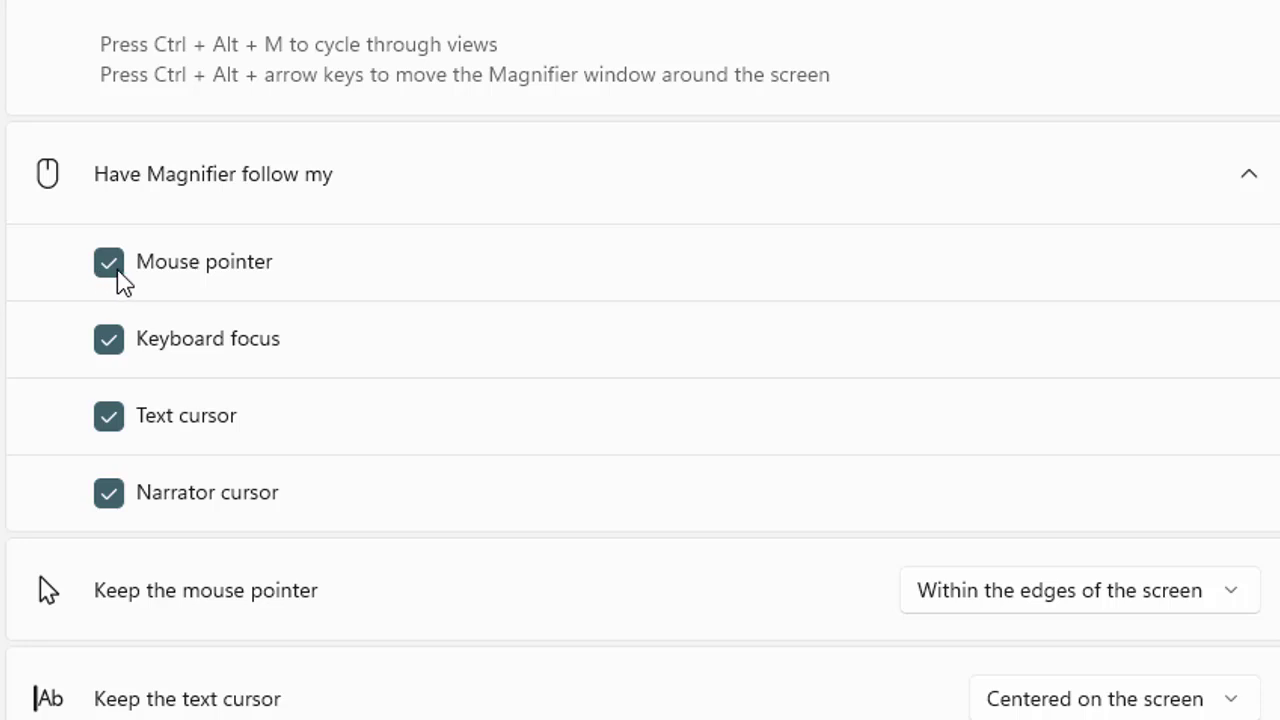
Turn off Mouse pointer so Magnifier follows only keyboard focus, text cursor and Narrator cursor.
click(112, 268)
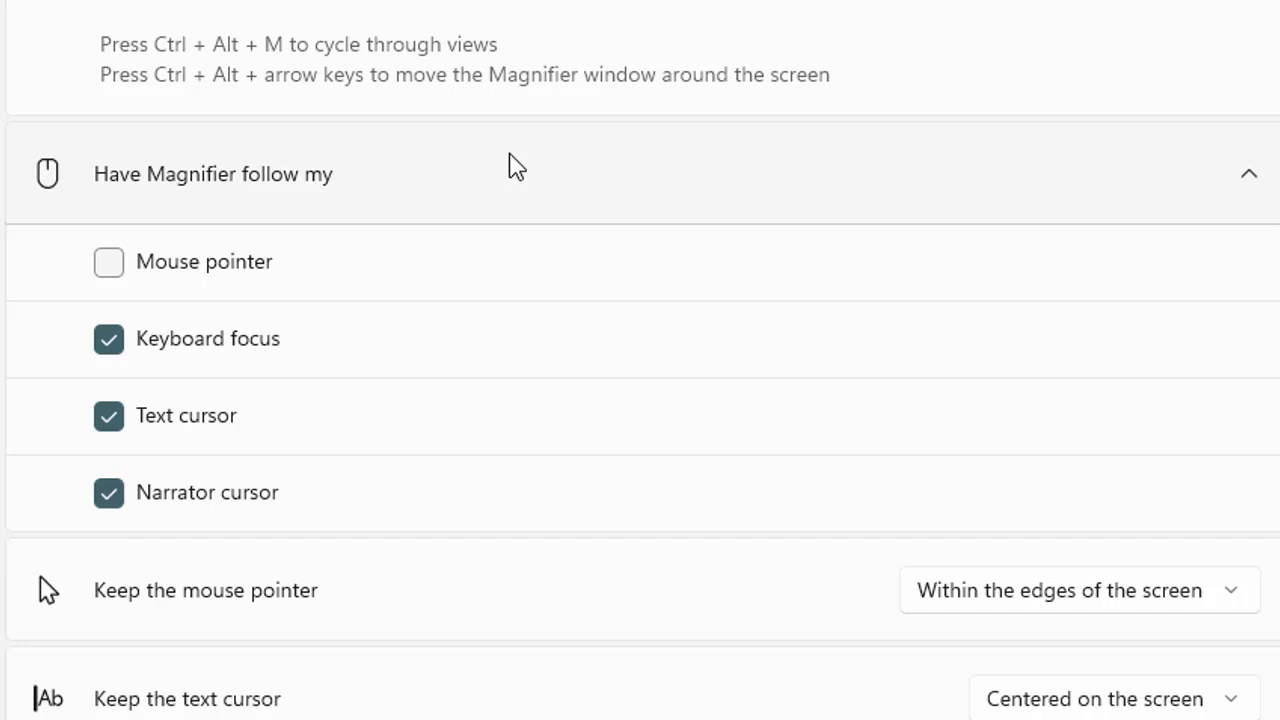
Go back with Alt+Left to the Accessibility page listing the Vision settings.
key(alt+Left)
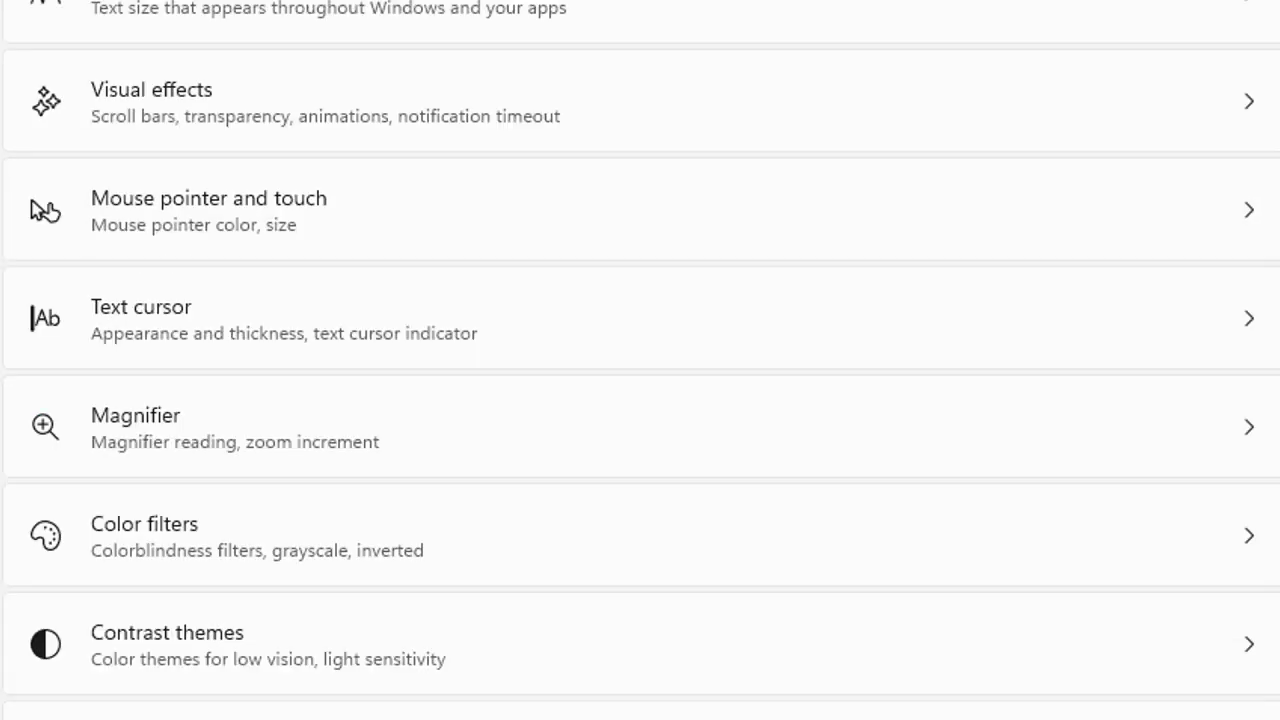